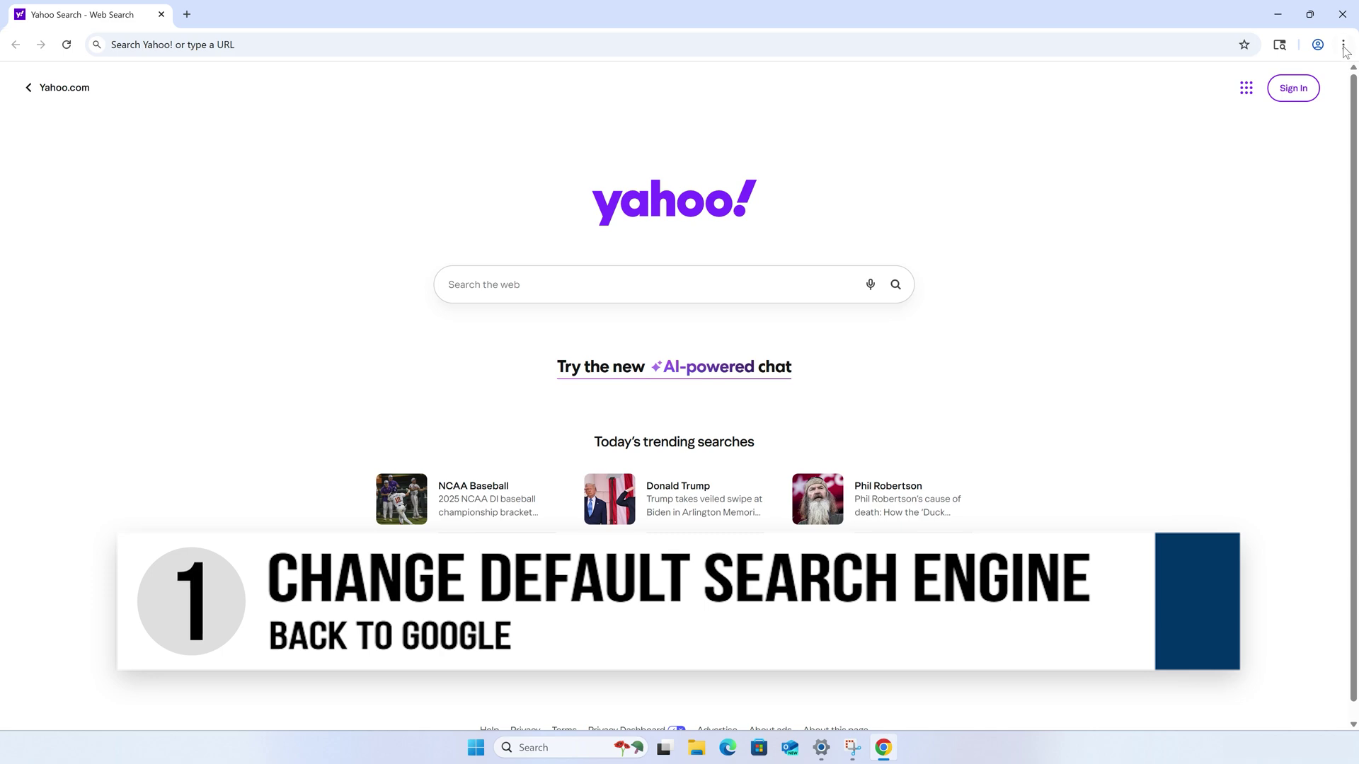
# Set Google as Chrome's default search engine in Settings
pyautogui.click(1343, 46)
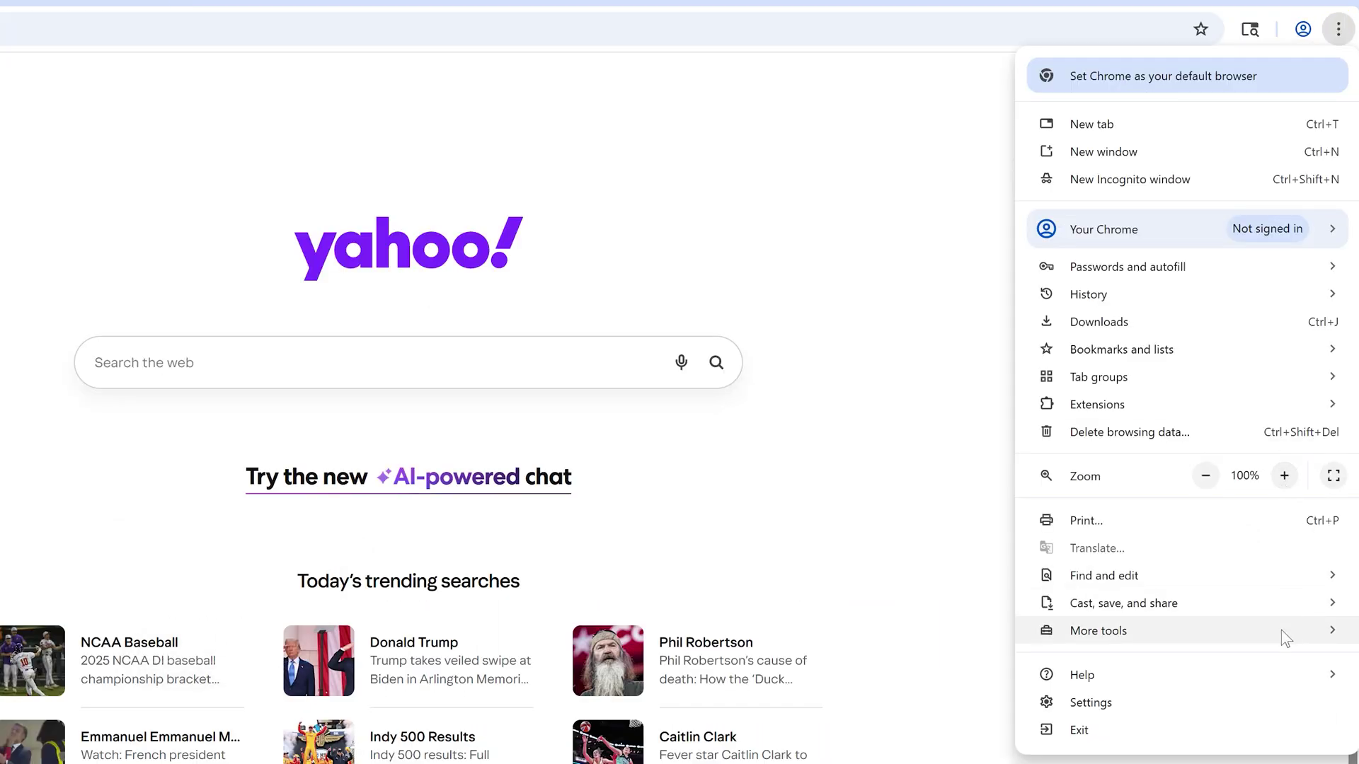
pyautogui.click(1247, 702)
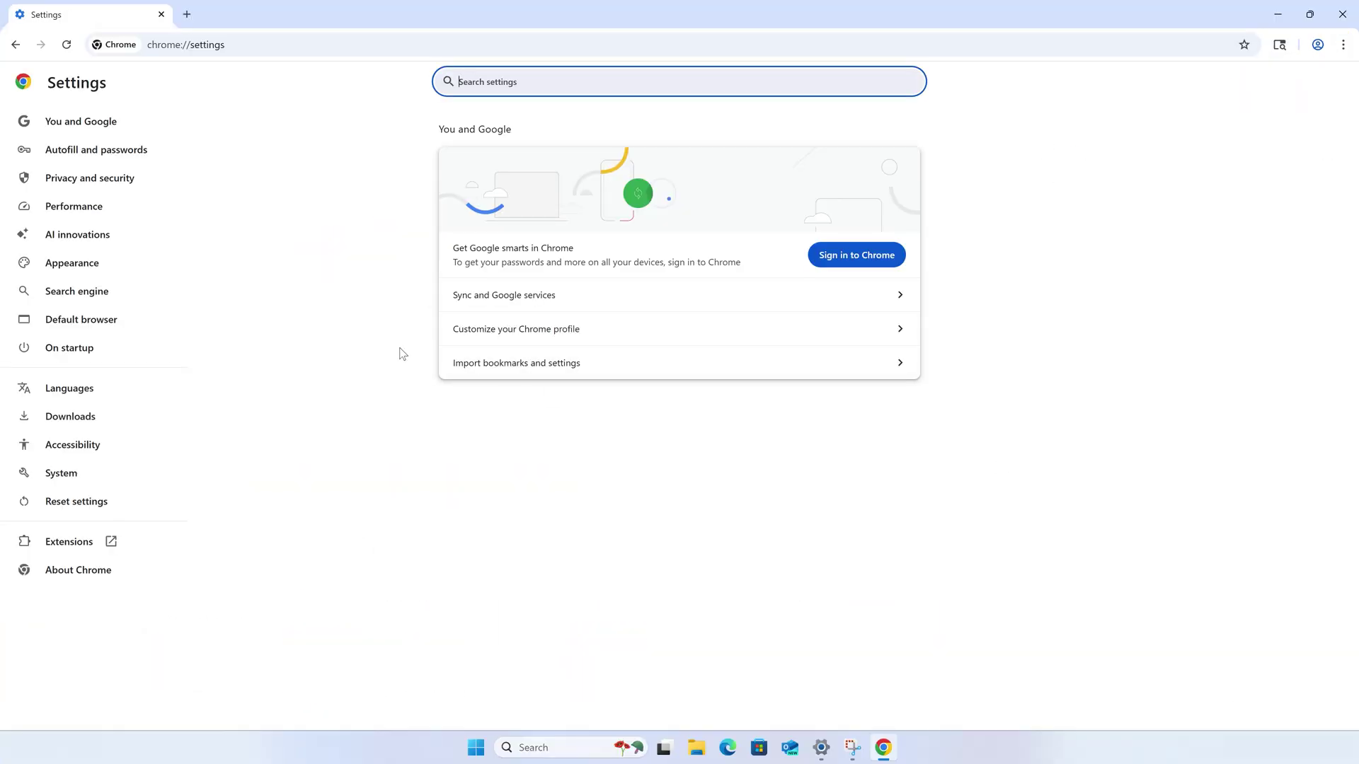
pyautogui.click(123, 288)
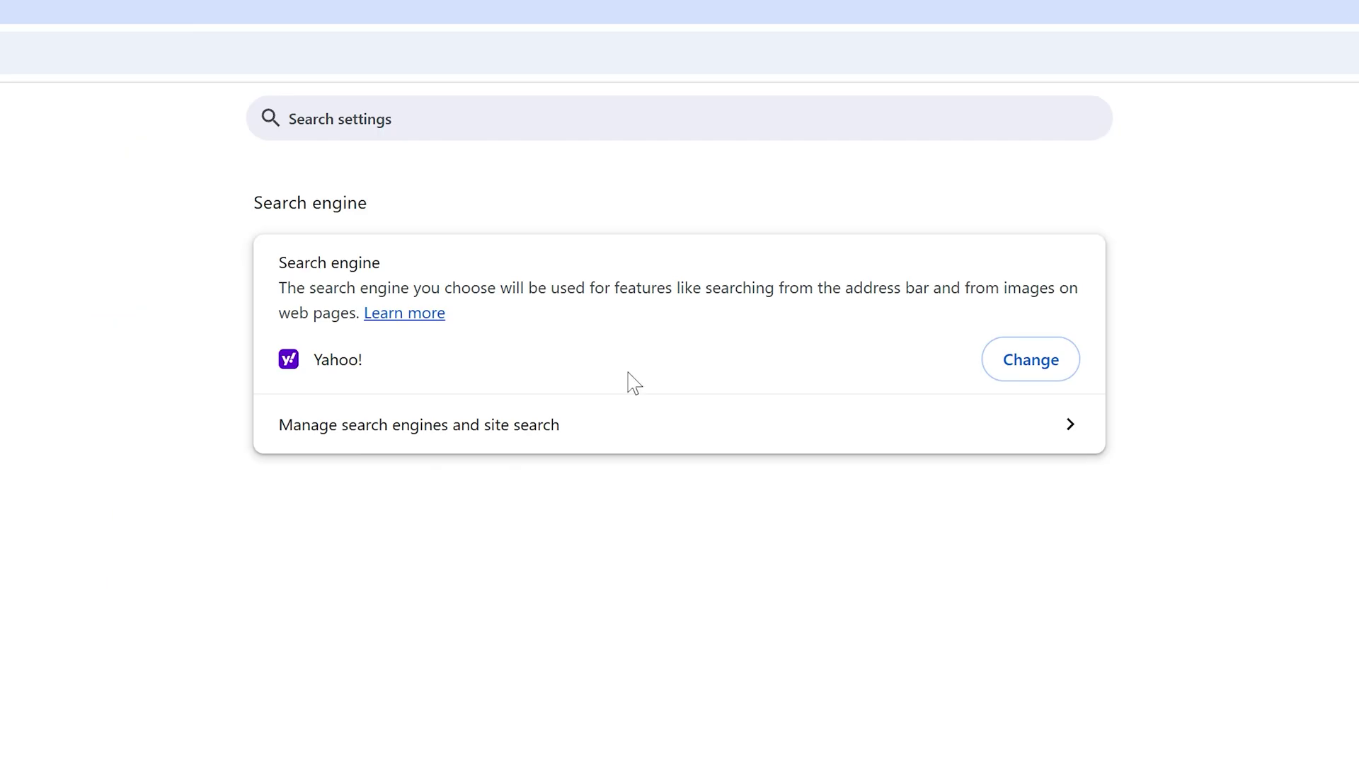
pyautogui.click(872, 220)
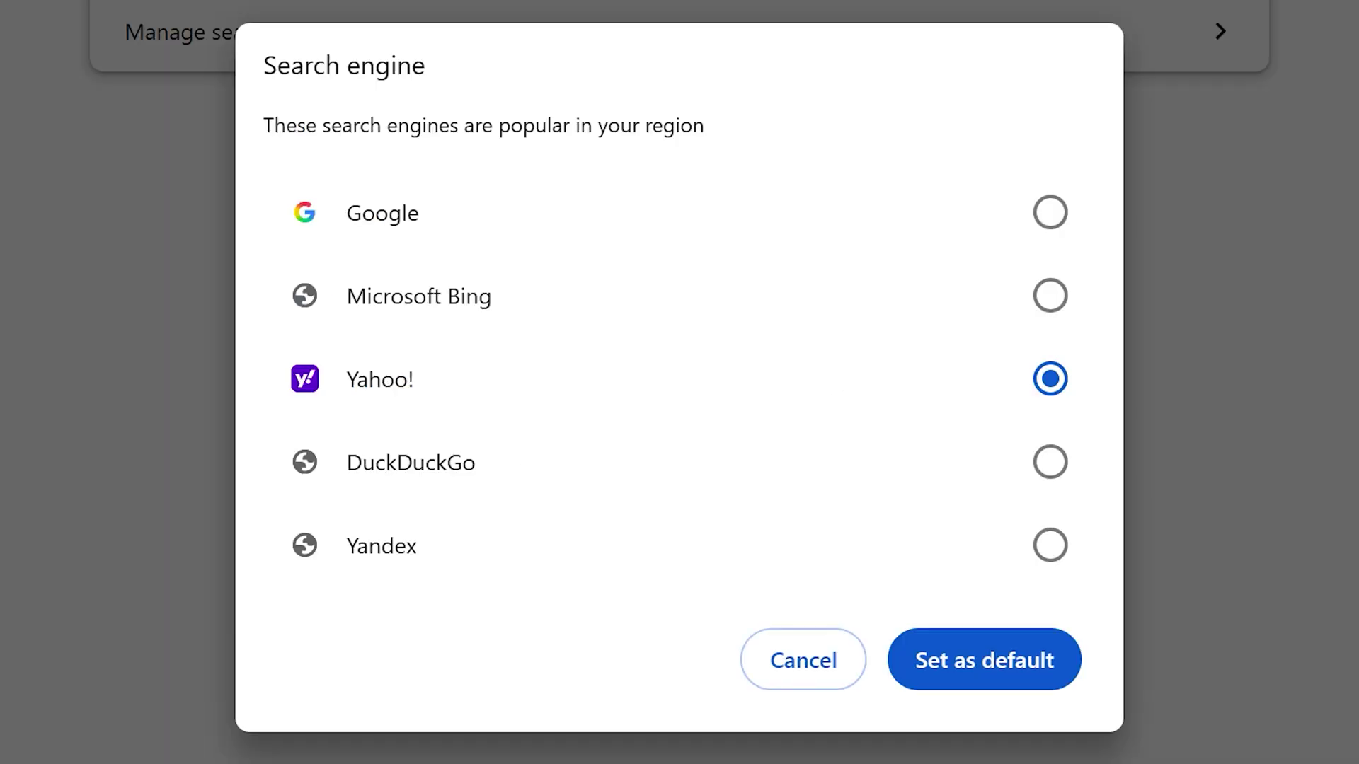
pyautogui.click(1019, 234)
pyautogui.click(1005, 673)
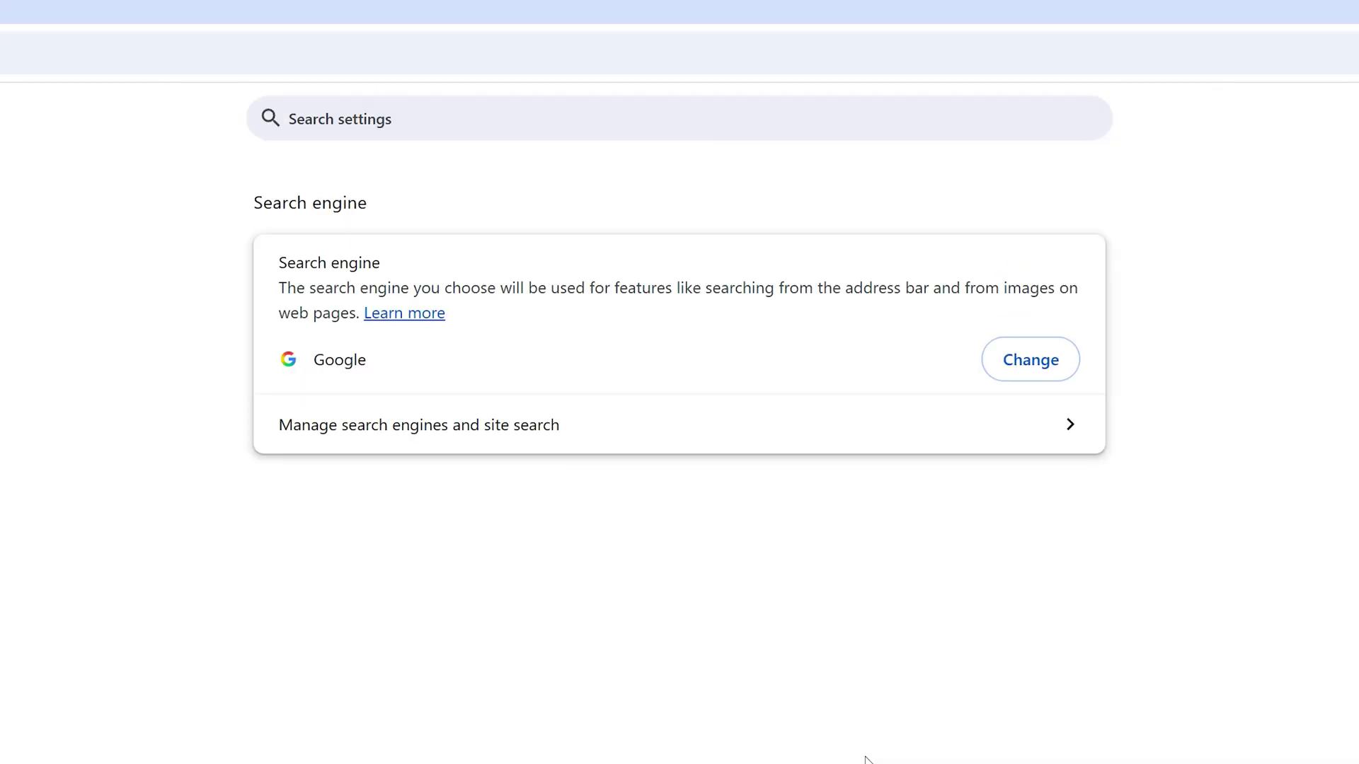
# Delete the Yahoo! entry from the list of search engines
pyautogui.click(920, 425)
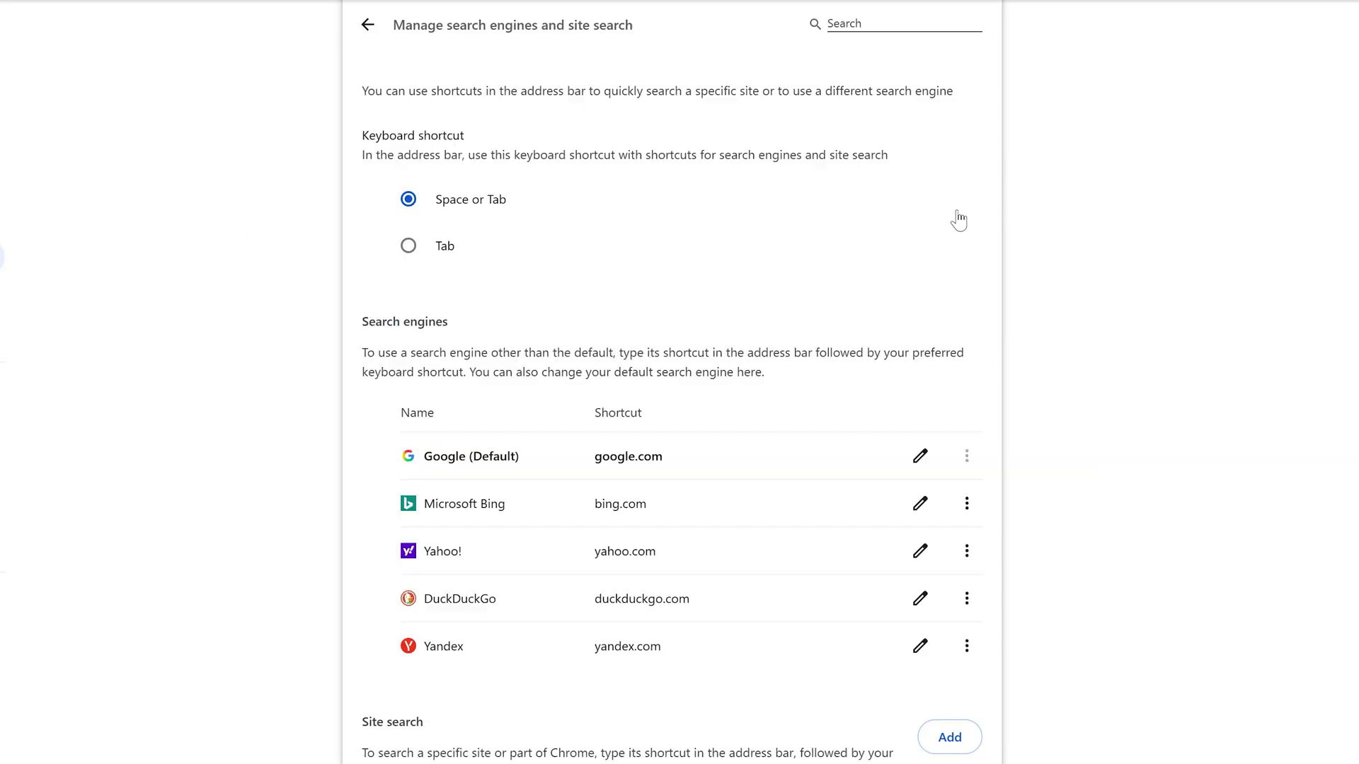
pyautogui.click(967, 551)
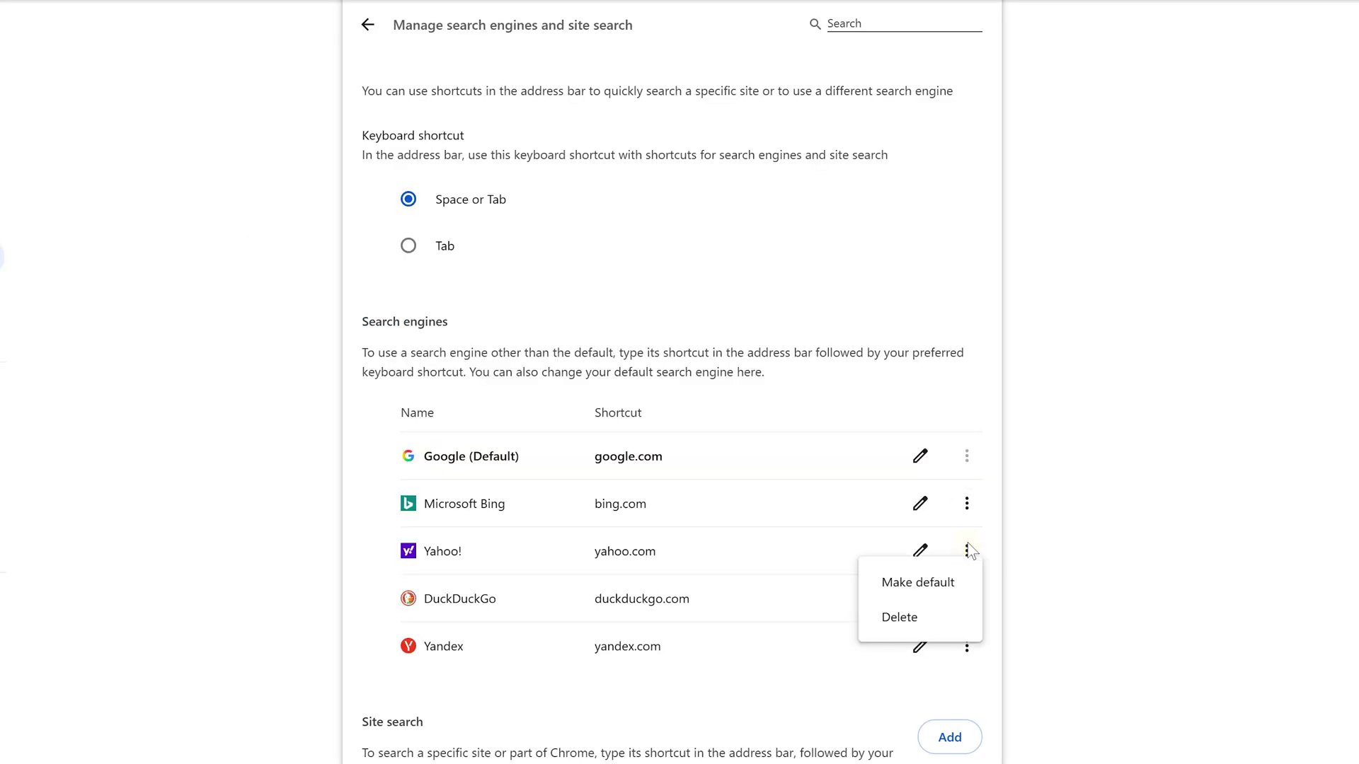
pyautogui.click(917, 619)
pyautogui.click(878, 437)
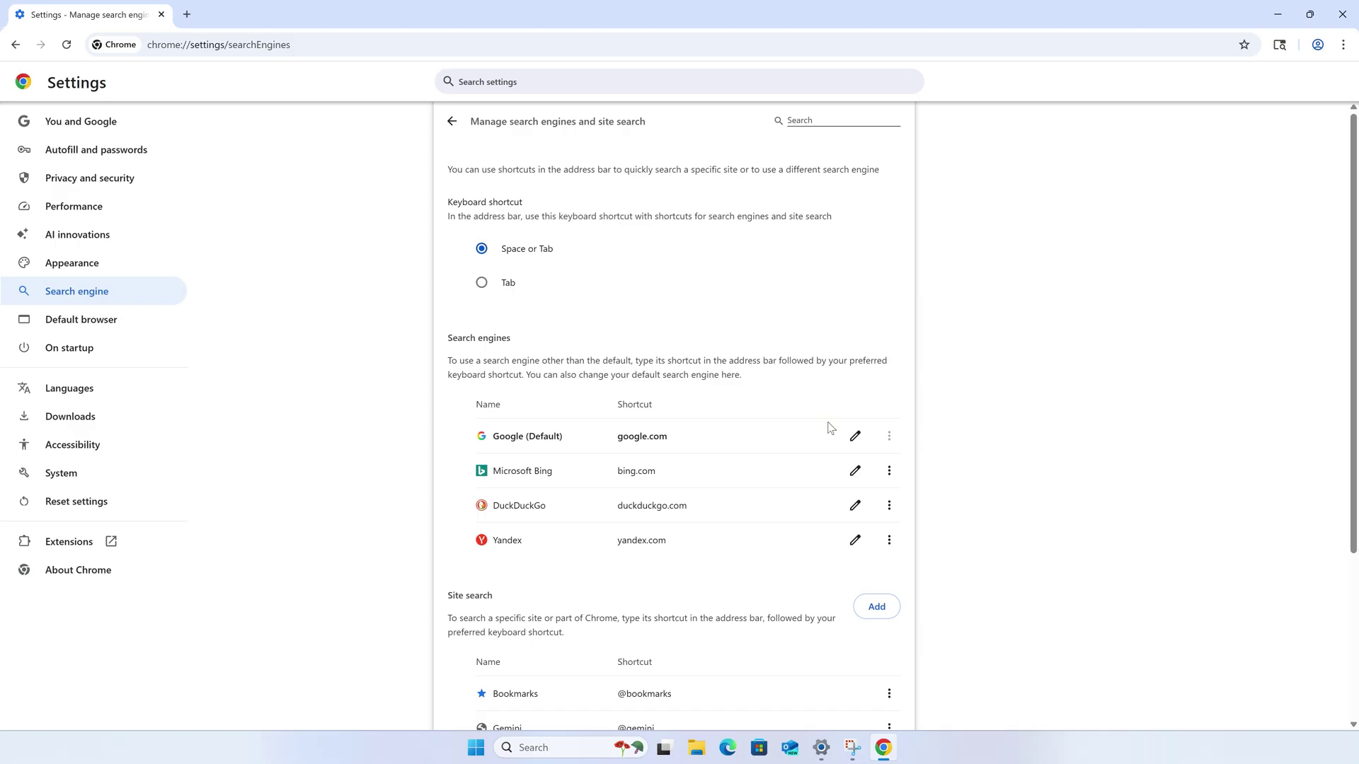
# Keep startup on 'Open the New Tab page' and open a new tab to verify Google
pyautogui.click(156, 352)
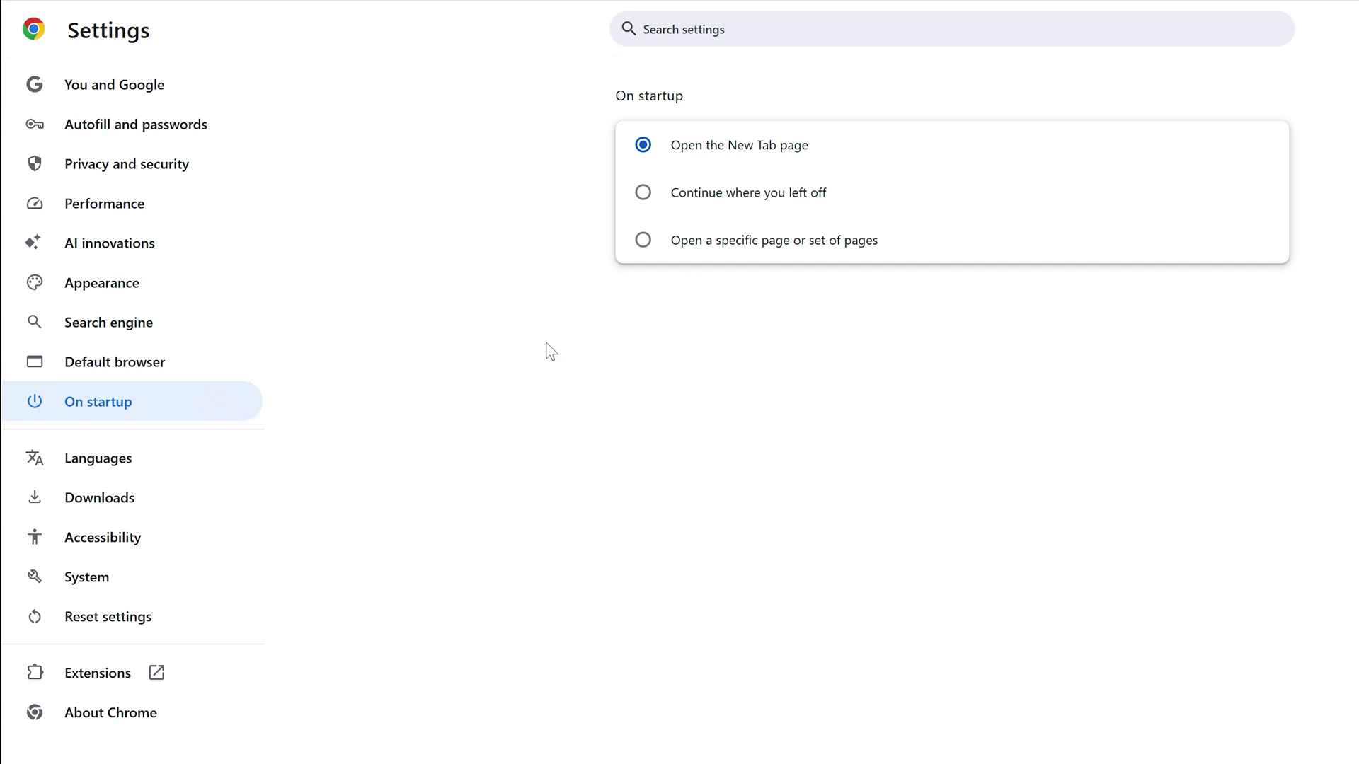
pyautogui.click(705, 150)
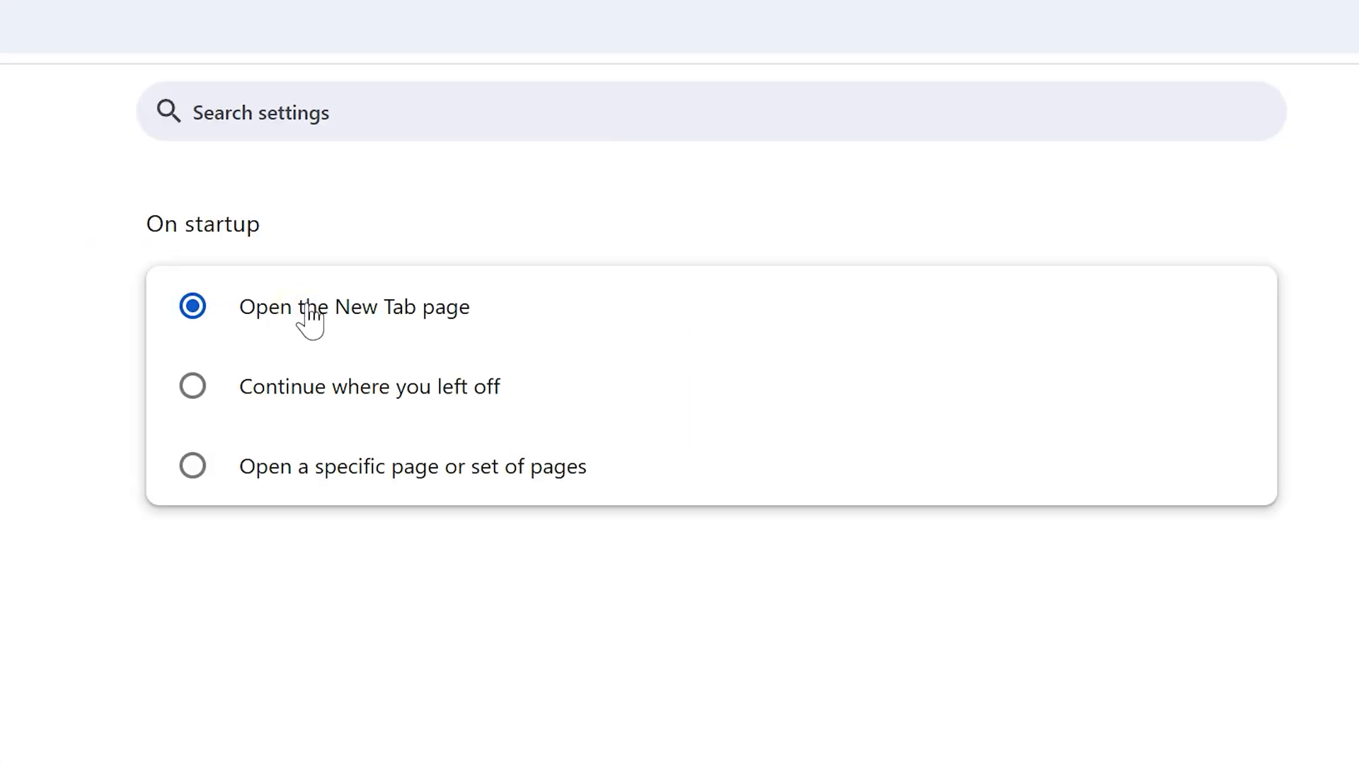
pyautogui.click(183, 15)
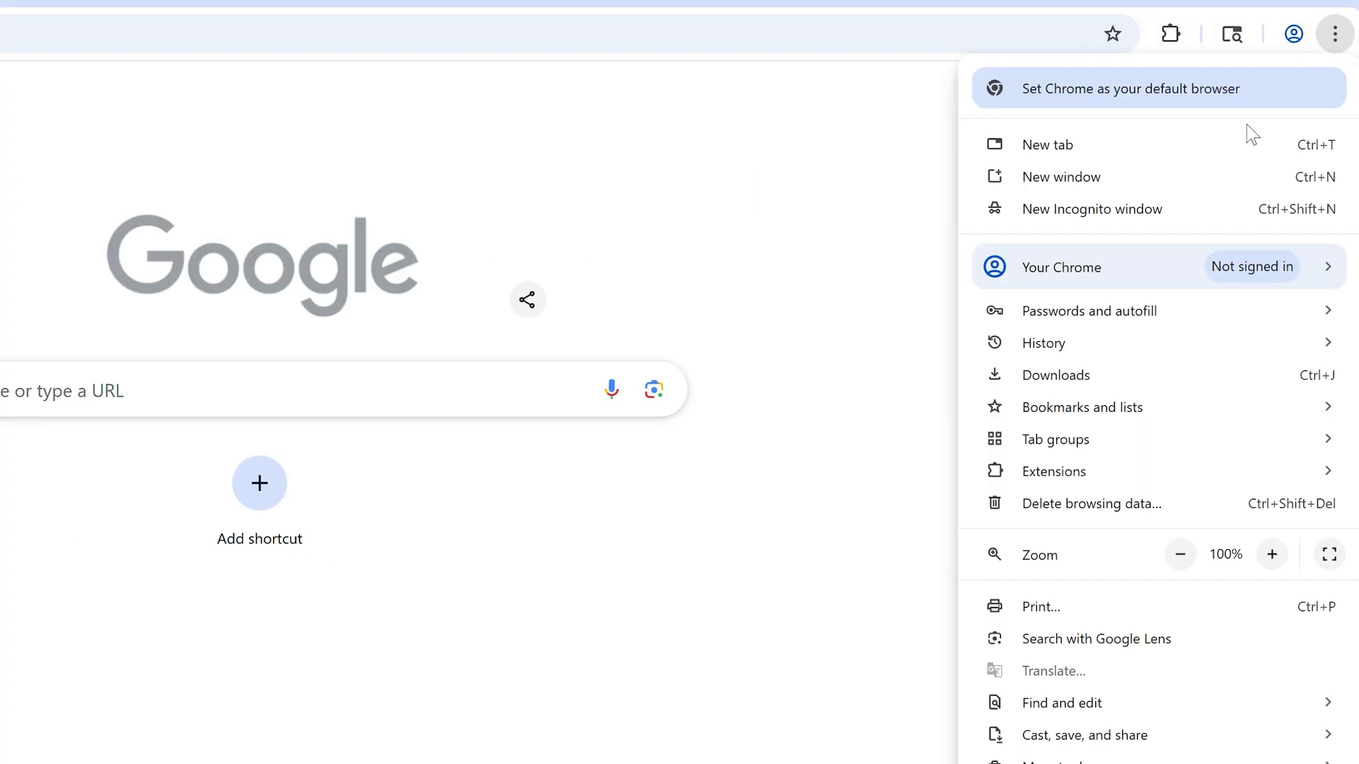
# Inspect the AdBlock extension's details and its Chrome Web Store page
pyautogui.moveTo(1120, 473)
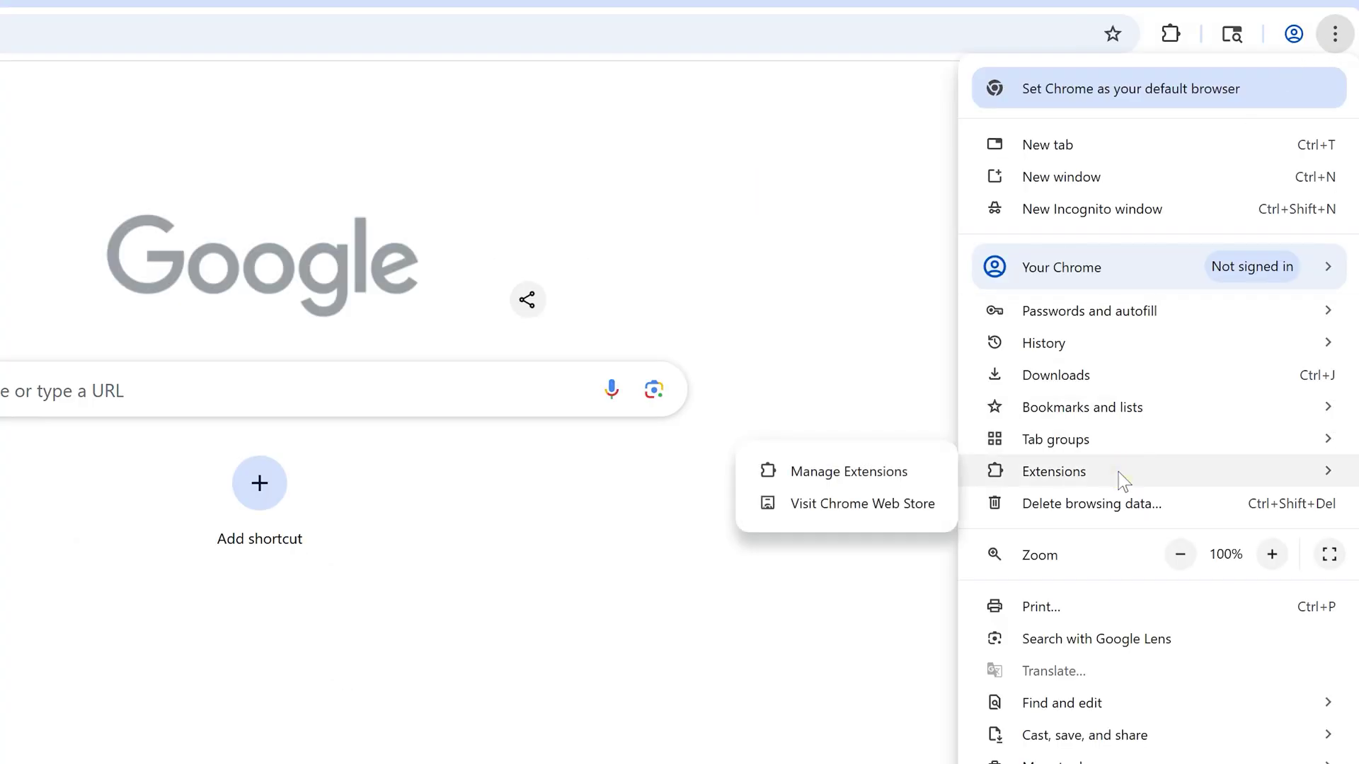
pyautogui.click(862, 471)
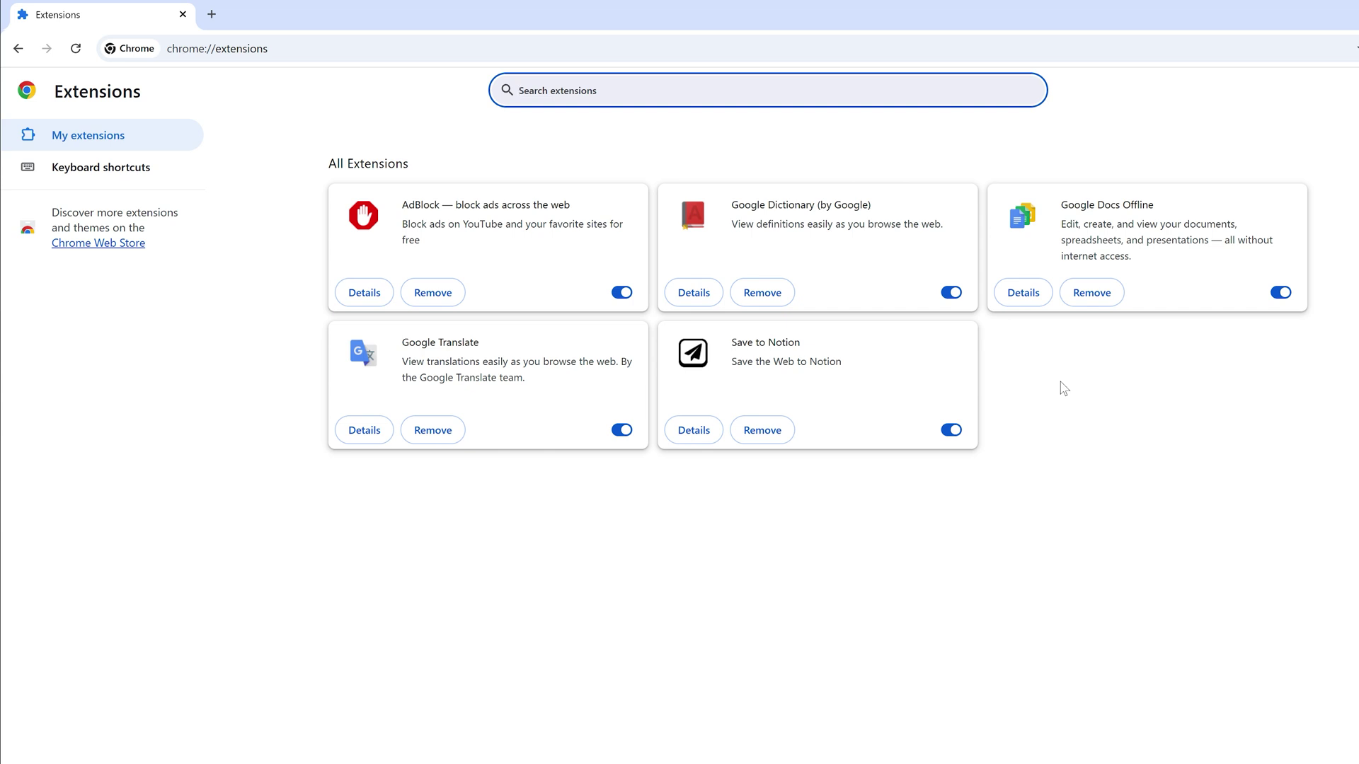
pyautogui.click(361, 294)
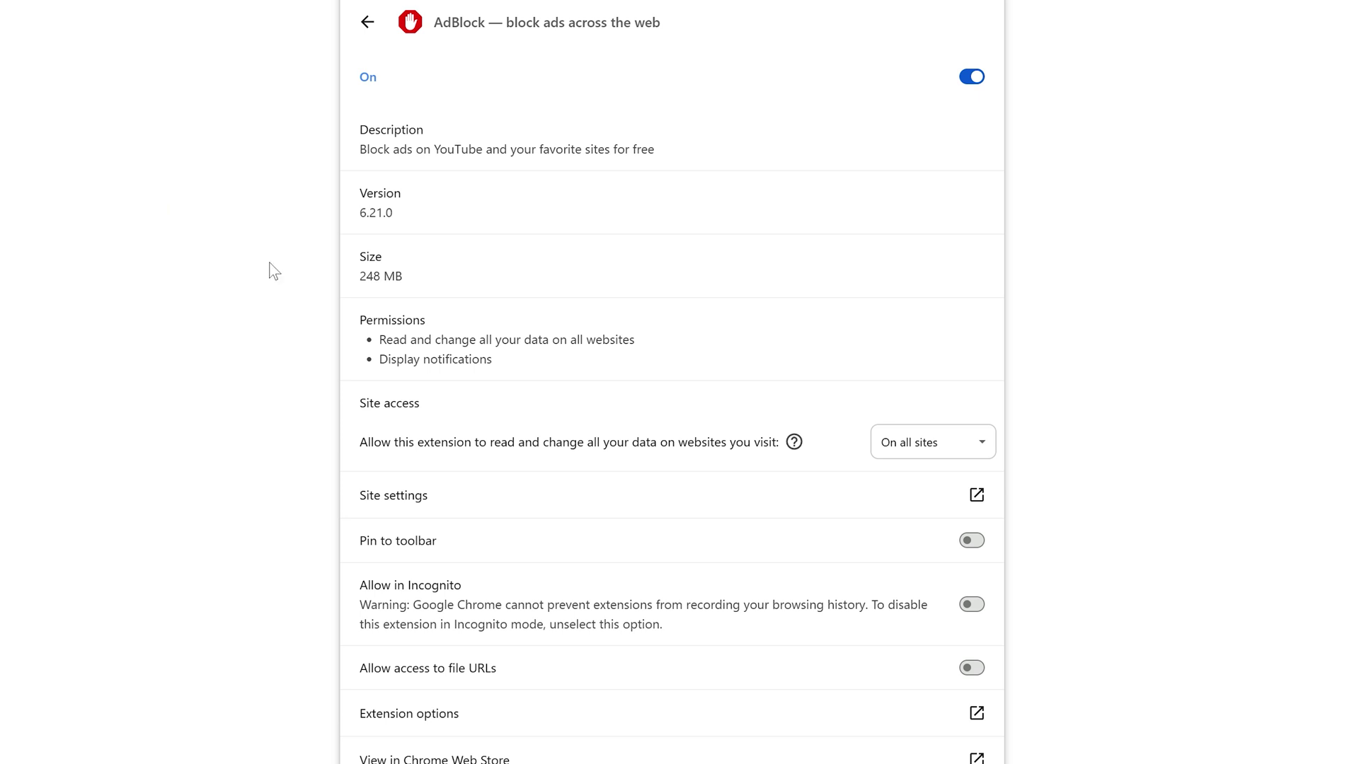
pyautogui.scroll(-1, 403, 422)
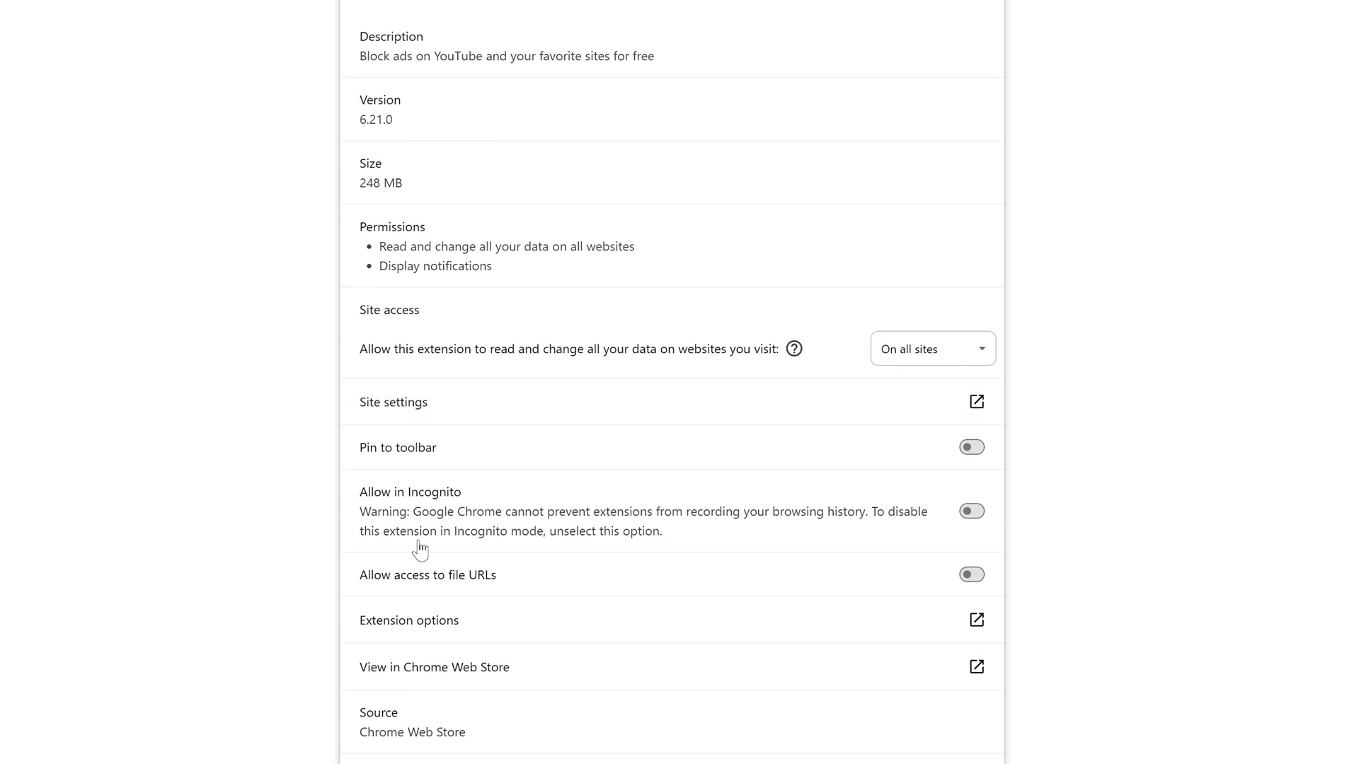
pyautogui.click(398, 683)
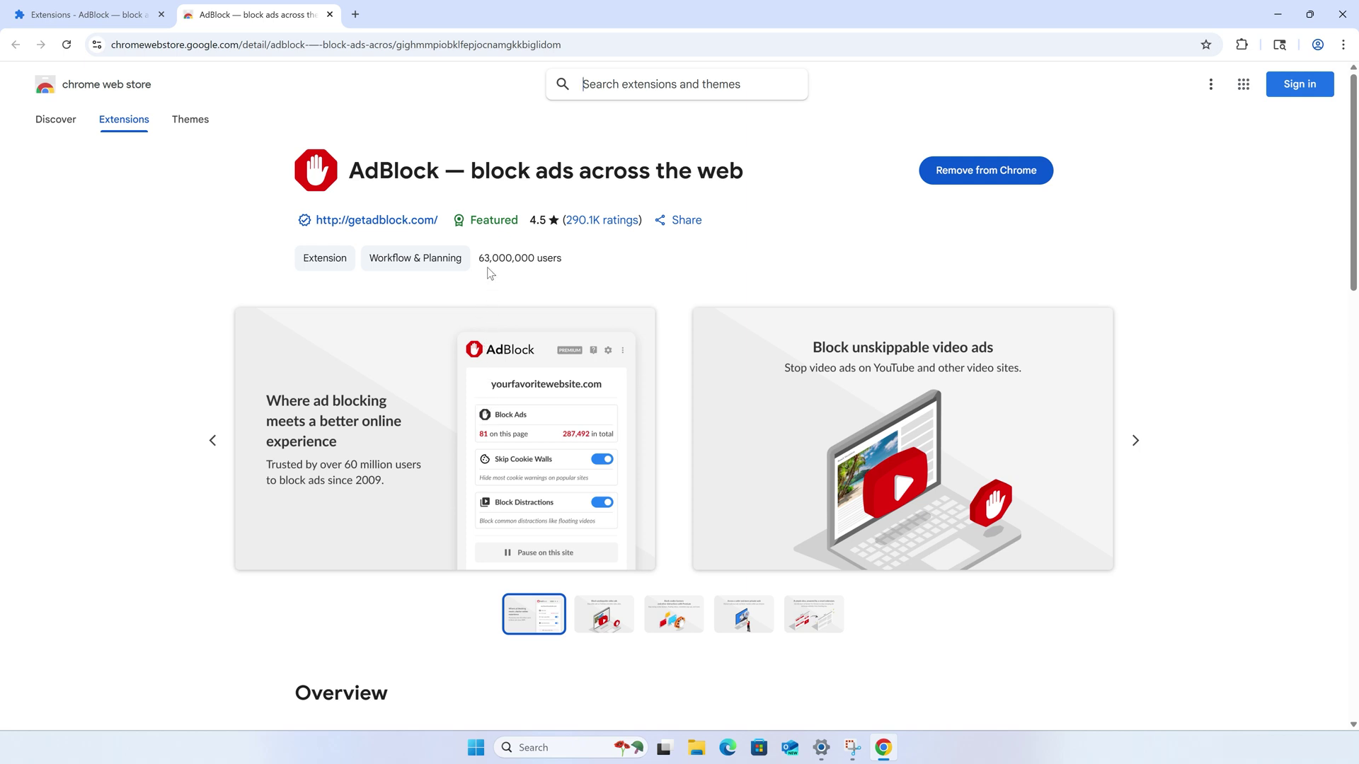
pyautogui.hotkey('ctrl', 'w')
# Turn off AdBlock, Google Dictionary, Google Translate and Save to Notion extensions
pyautogui.click(621, 293)
pyautogui.click(951, 293)
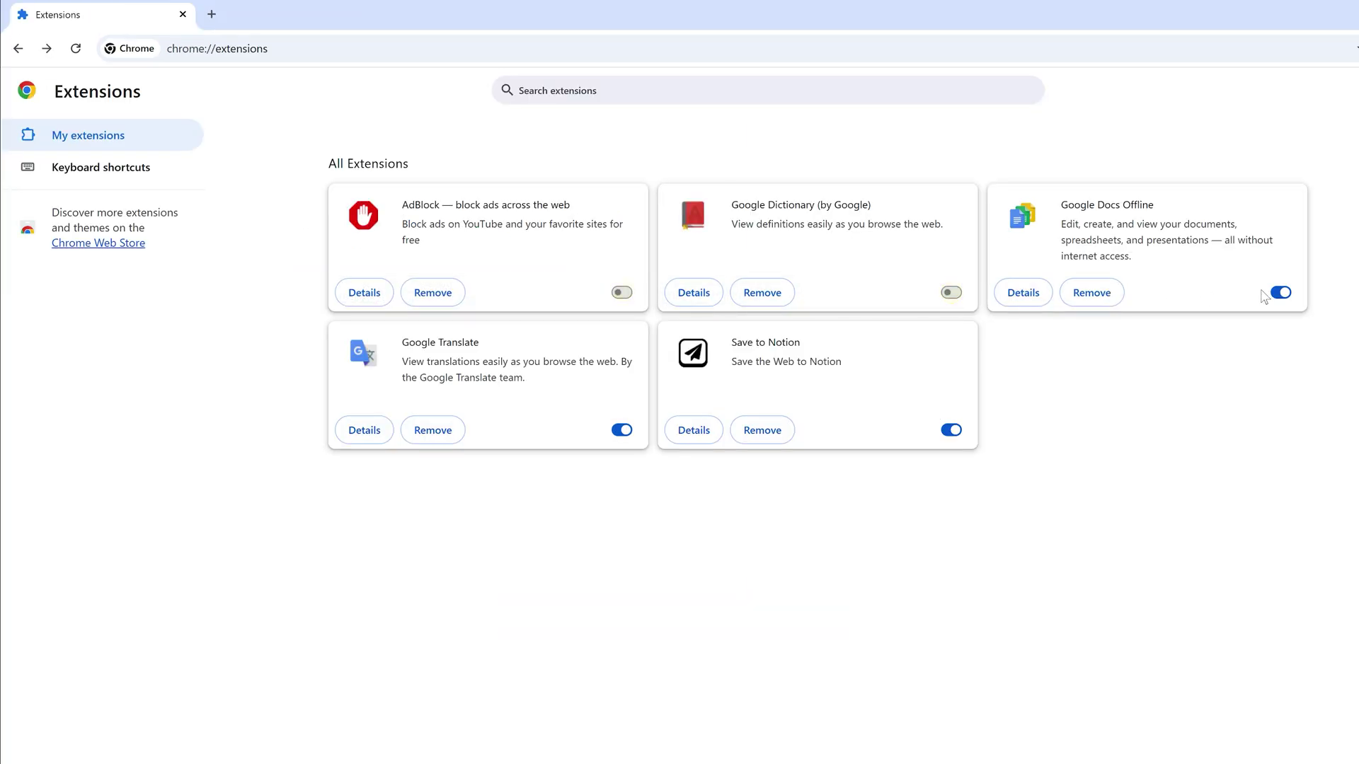
pyautogui.click(621, 430)
pyautogui.click(950, 429)
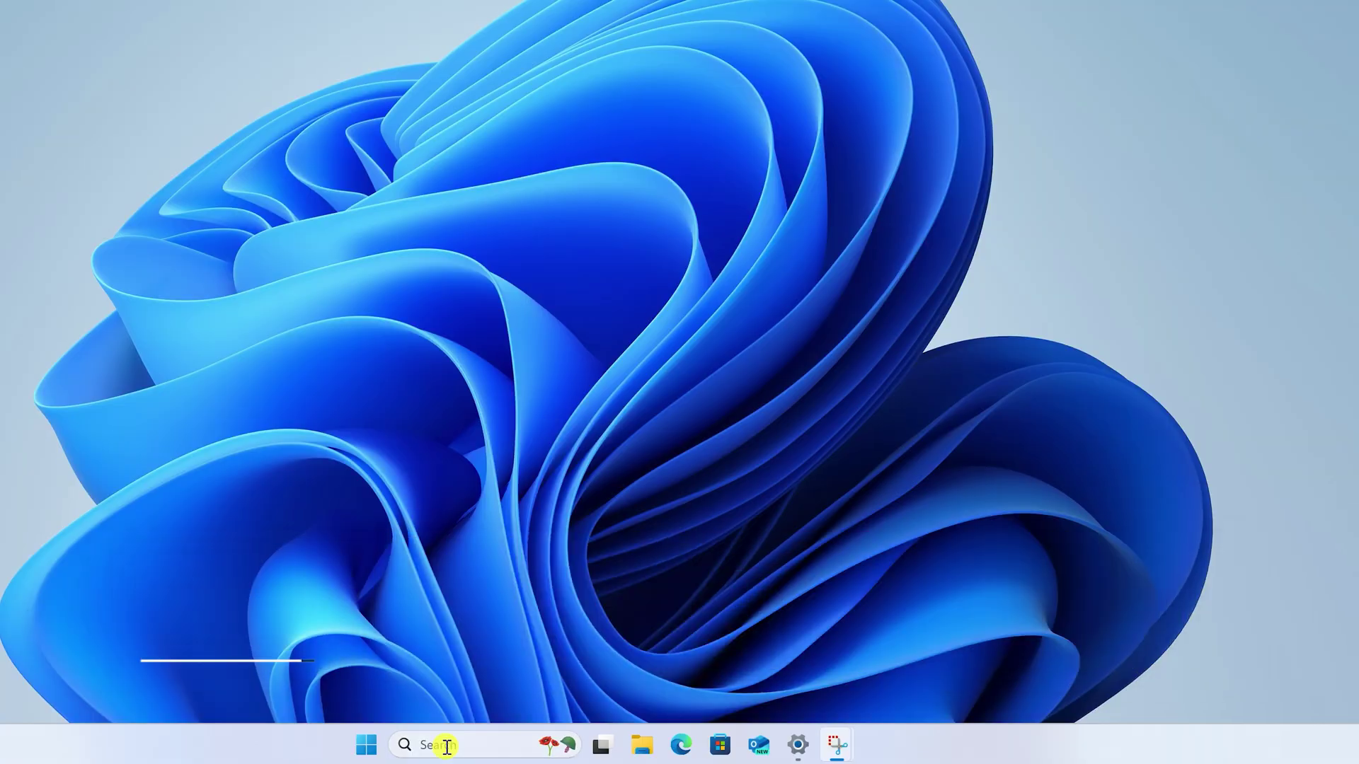
# Launch Run and enter appwiz.cpl to open Programs and Features
pyautogui.click(448, 747)
pyautogui.write('run')
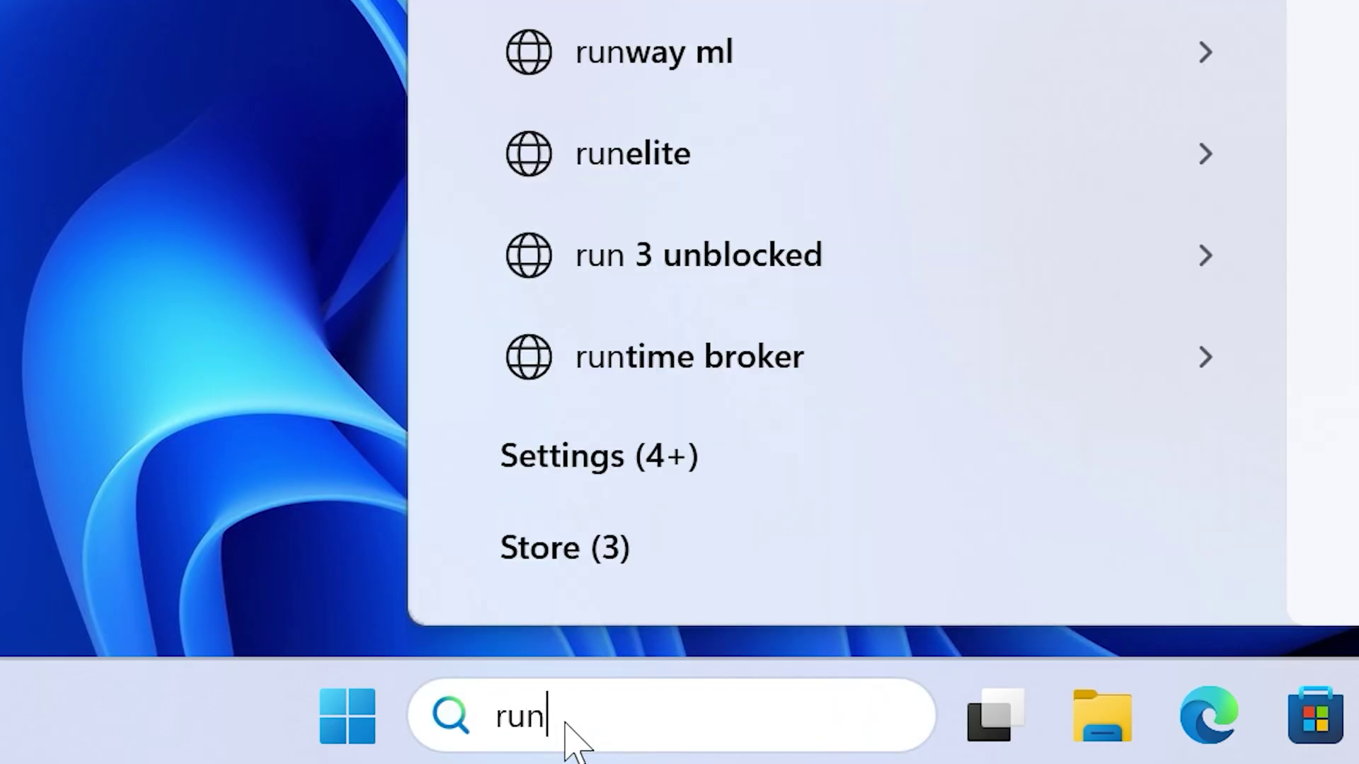
pyautogui.press('Return')
pyautogui.write('appwiz.cpl')
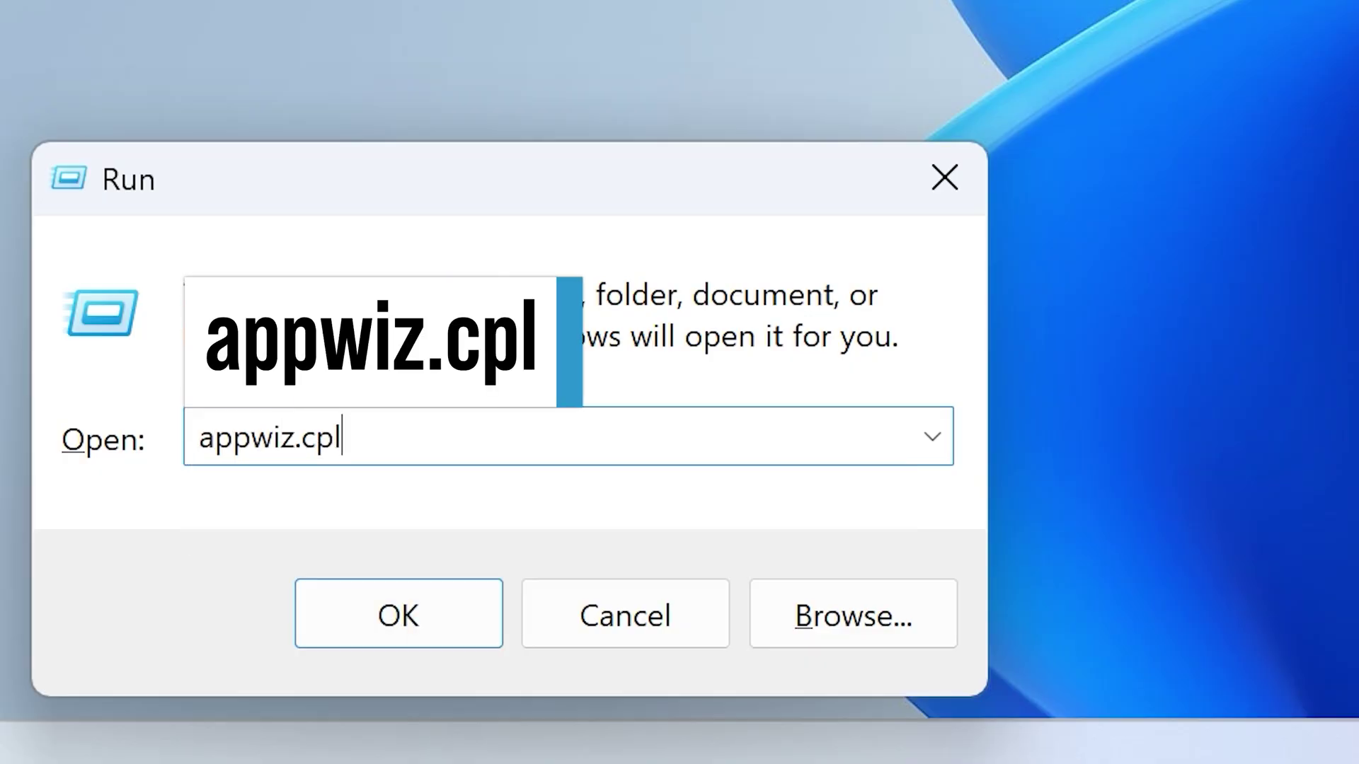
pyautogui.press('Return')
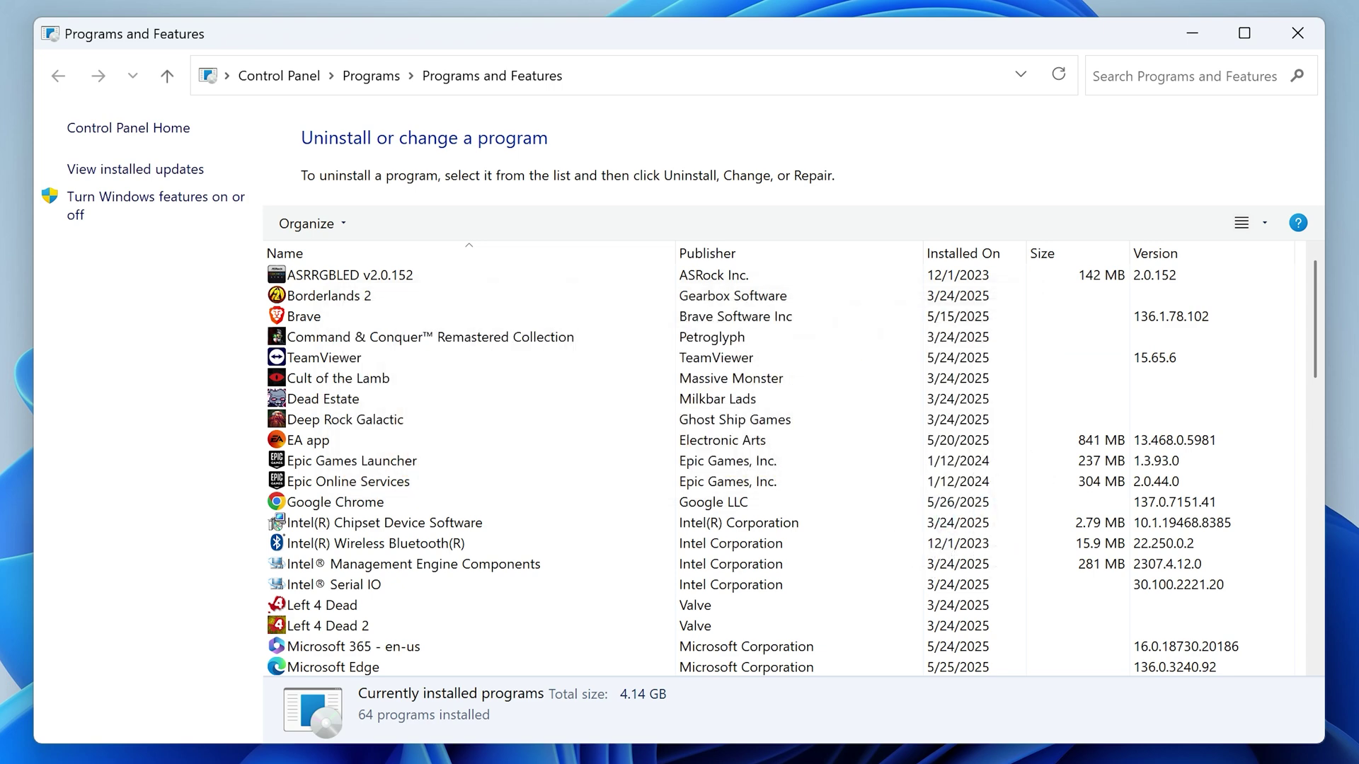
# Sort the programs by Installed On, newest first, and view the column options
pyautogui.click(959, 255)
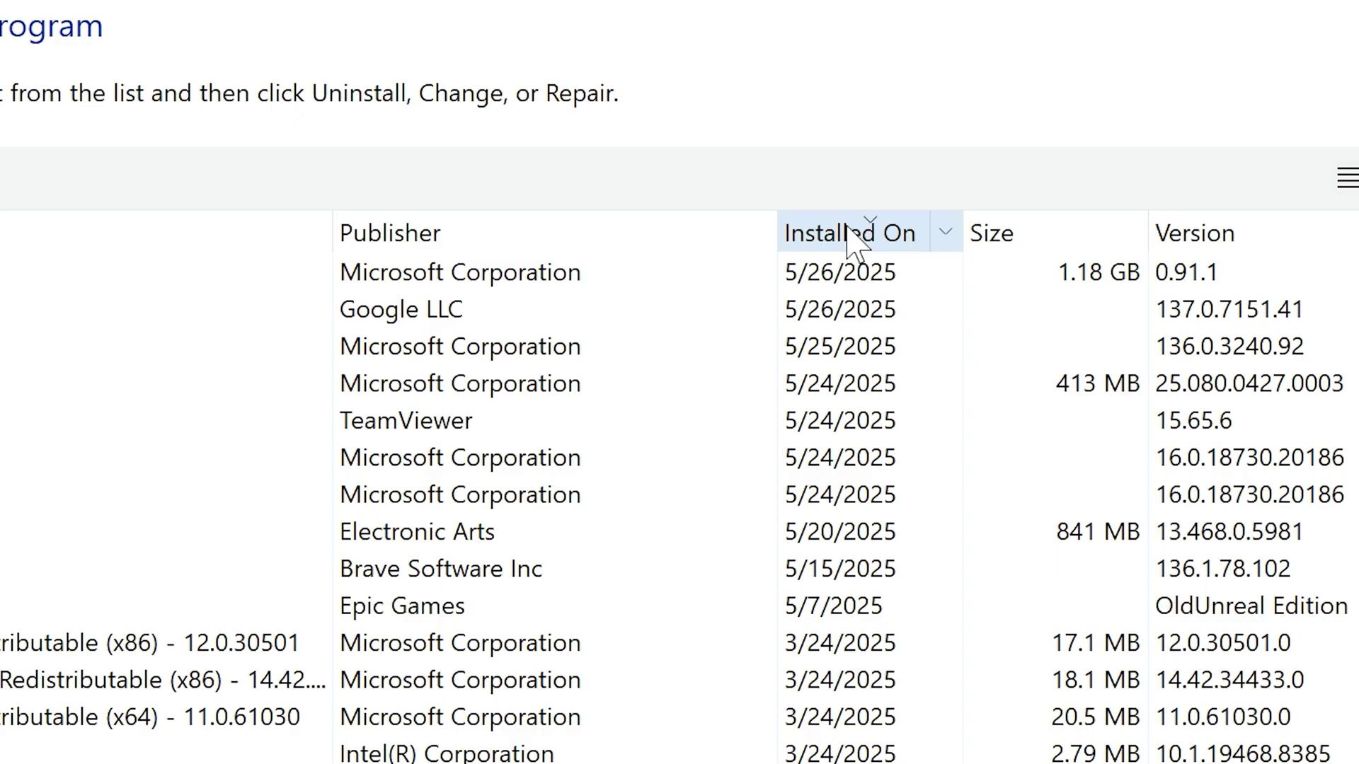
pyautogui.rightClick(849, 227)
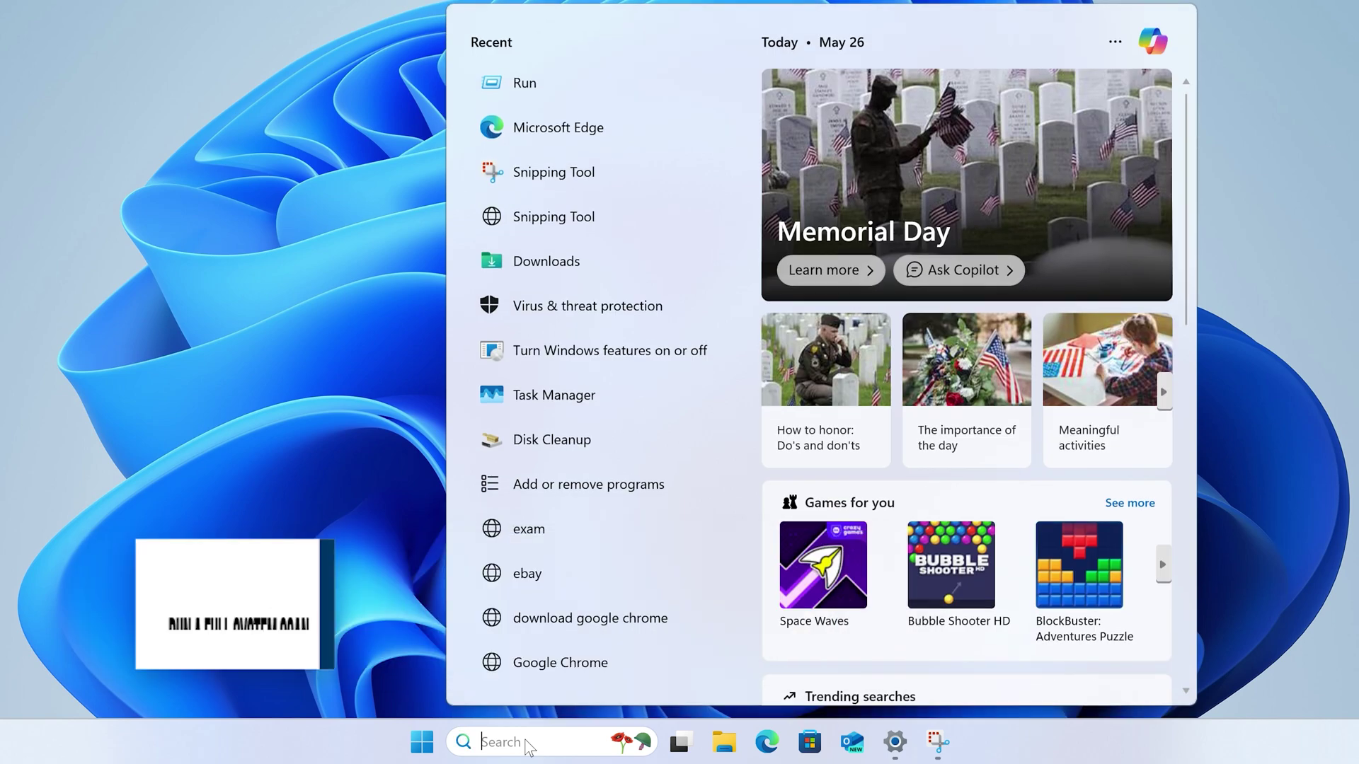
# Start a Full scan from Virus & threat protection's scan options
pyautogui.write('virus')
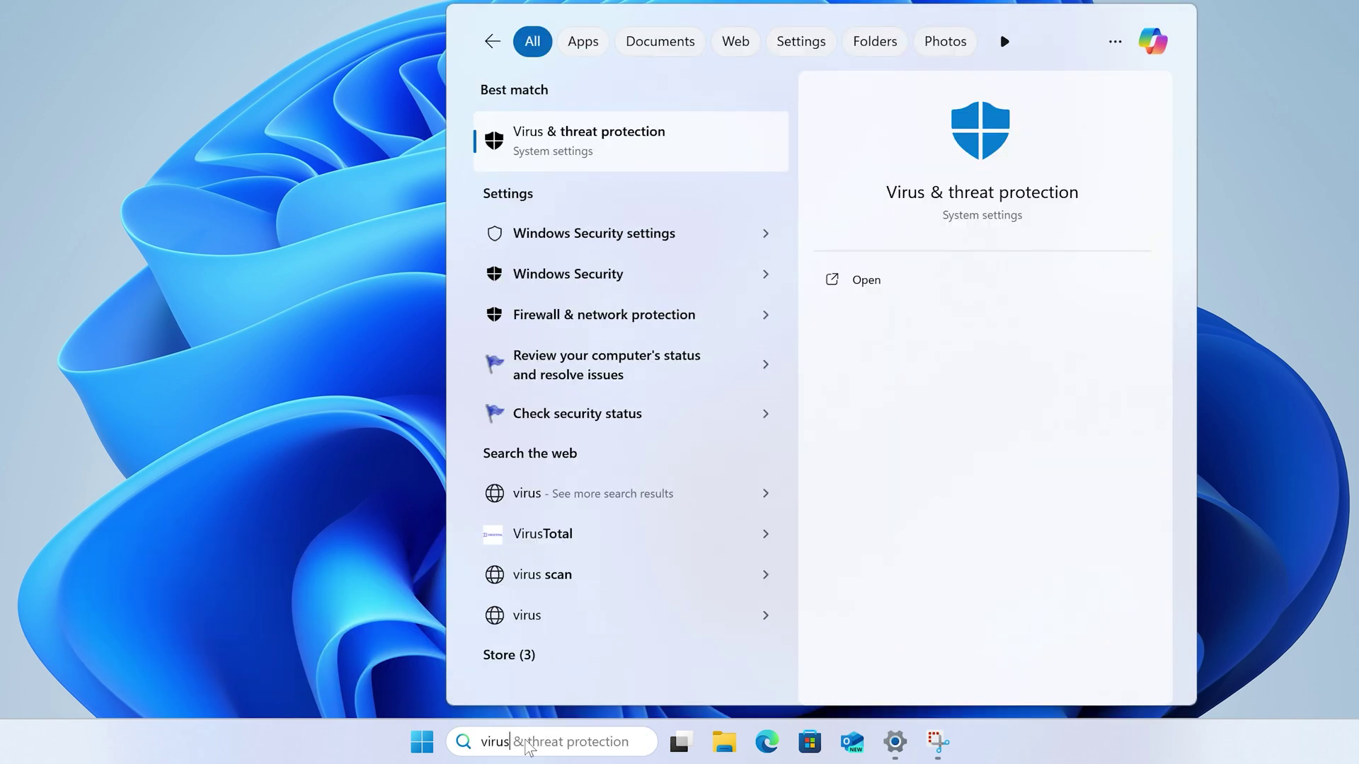
pyautogui.click(569, 150)
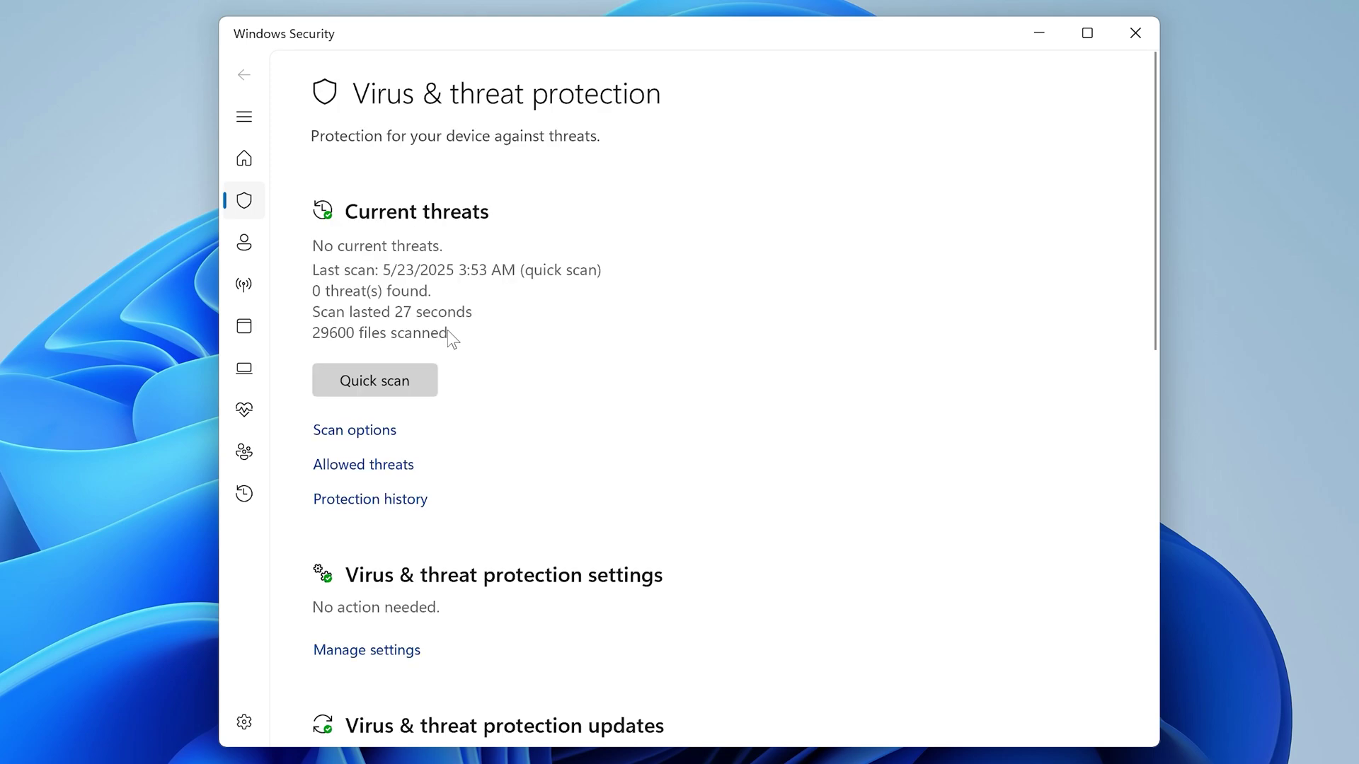
pyautogui.click(365, 427)
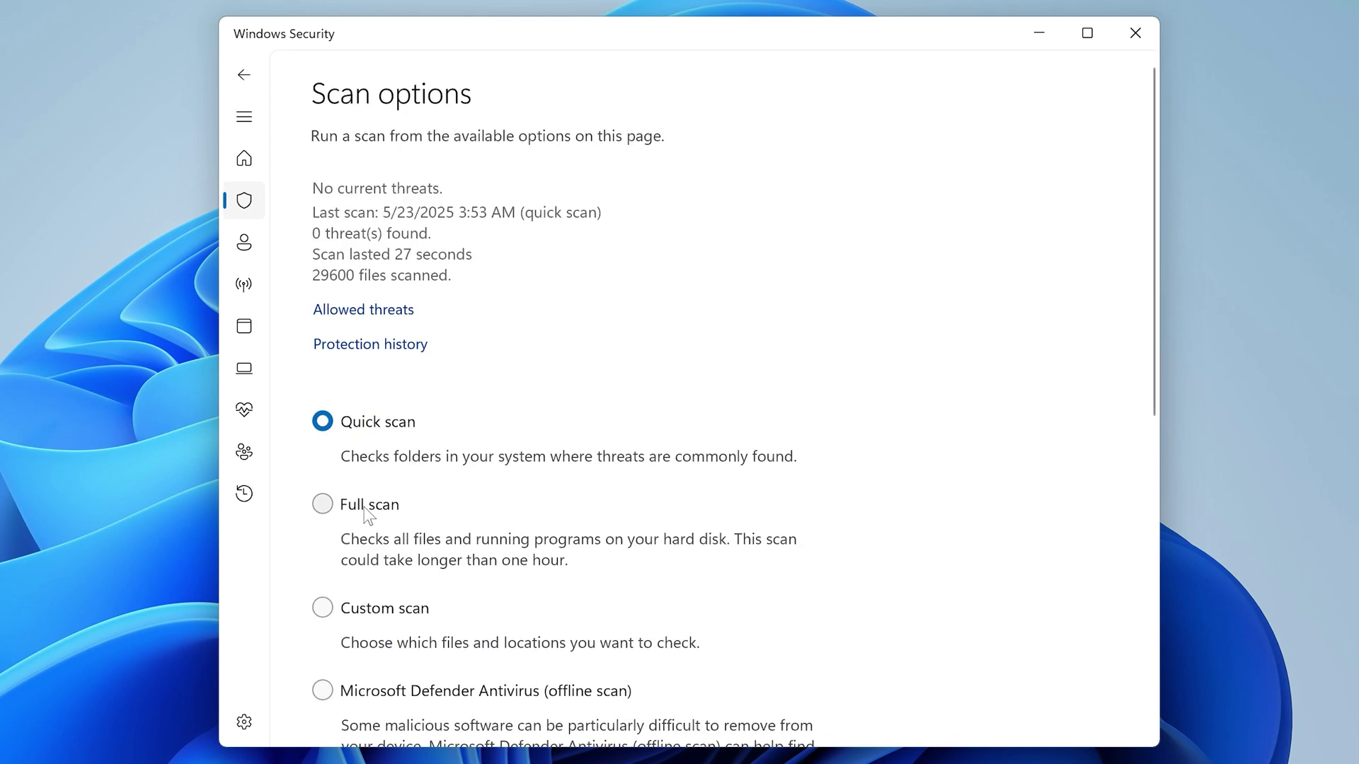
pyautogui.scroll(-5, 375, 538)
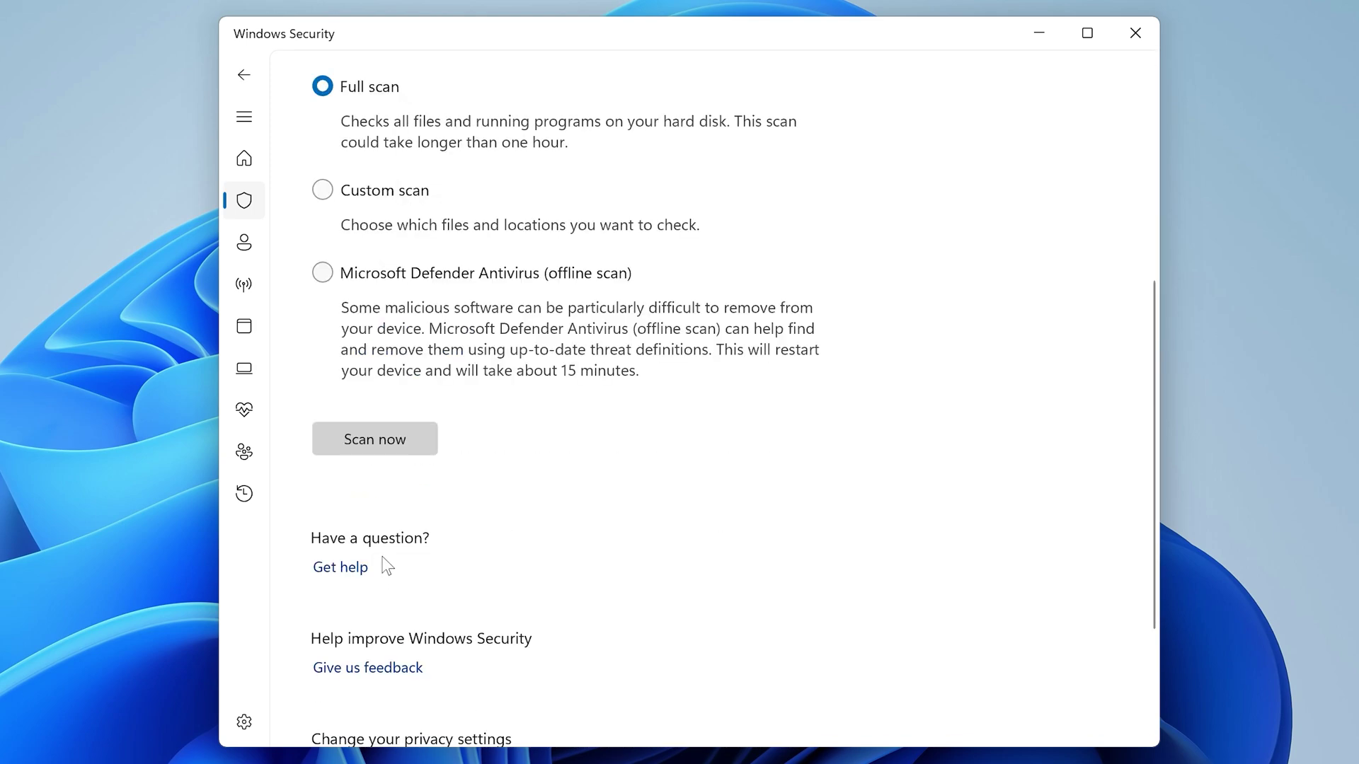
pyautogui.click(387, 448)
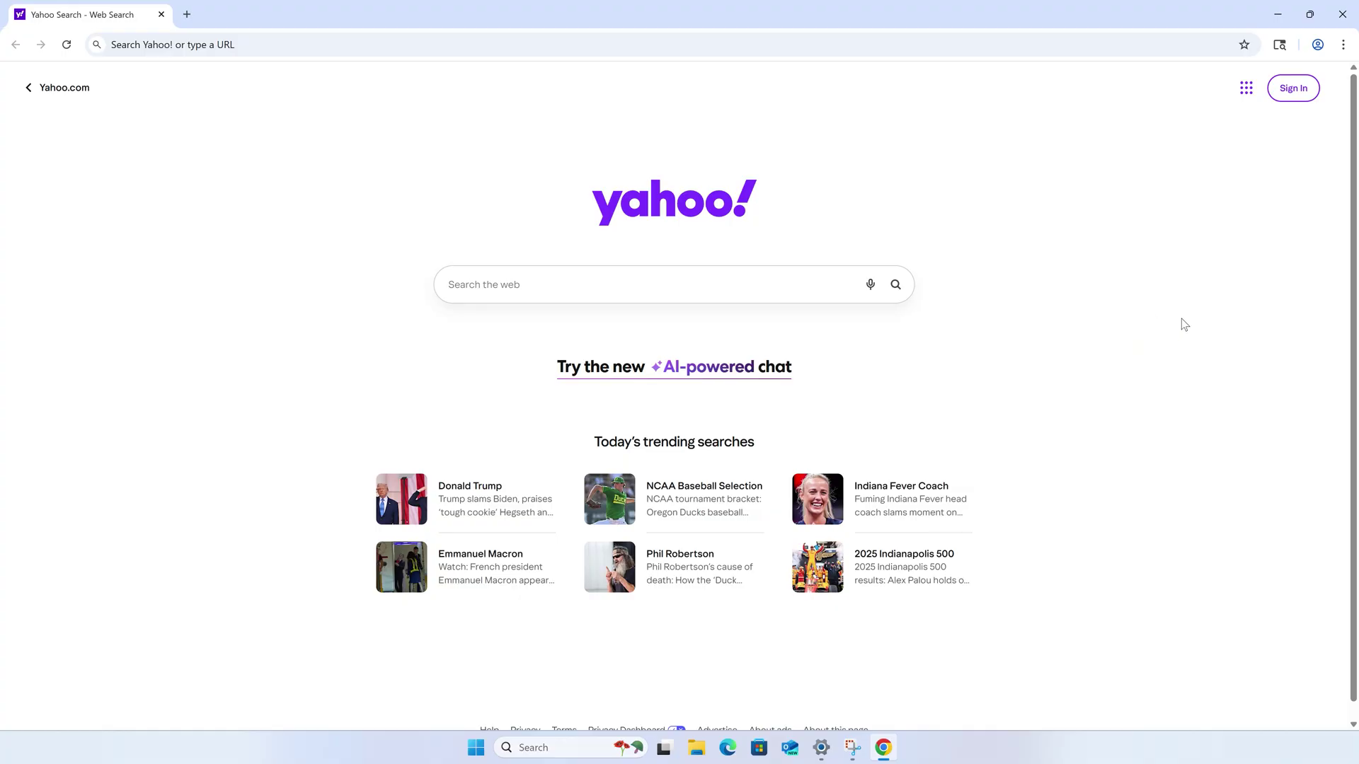
# Reset Chrome's settings to their original defaults through Settings > Reset settings
pyautogui.click(1343, 44)
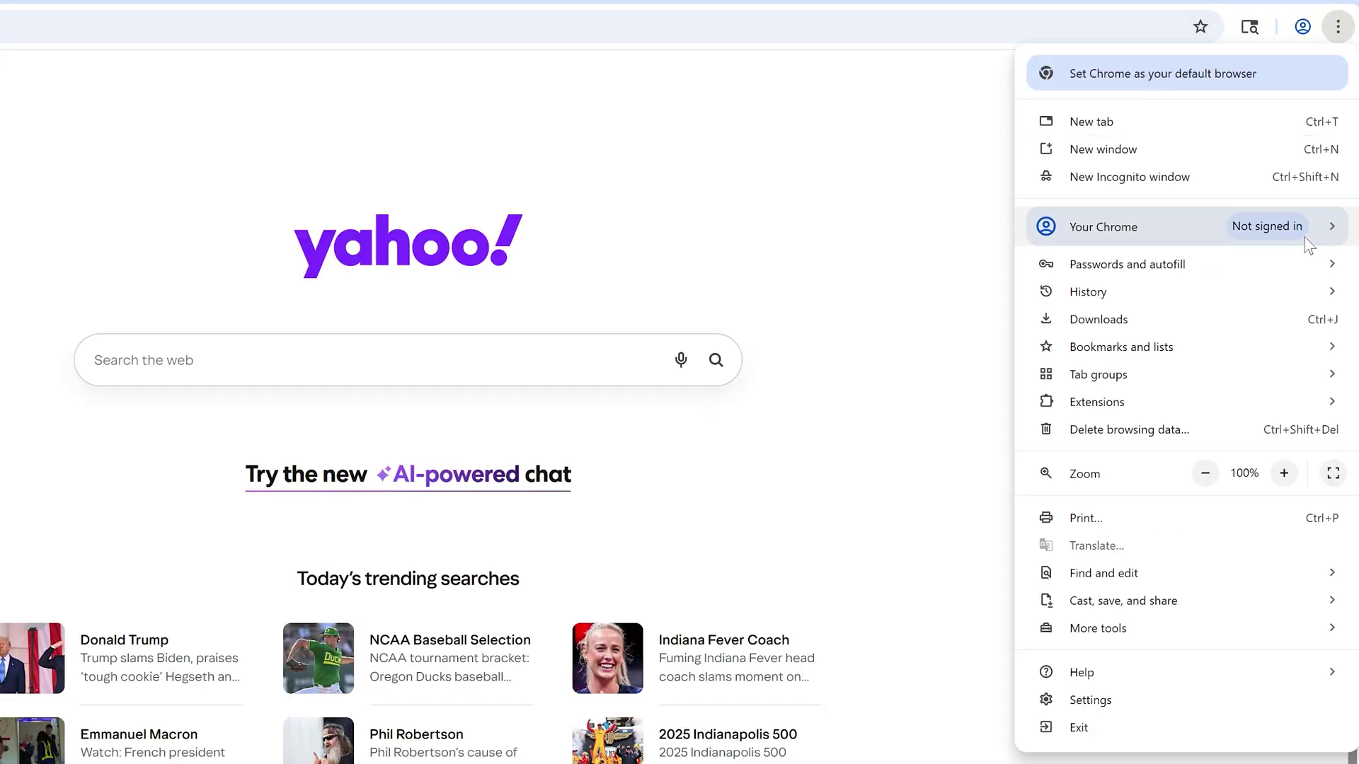
pyautogui.click(1191, 698)
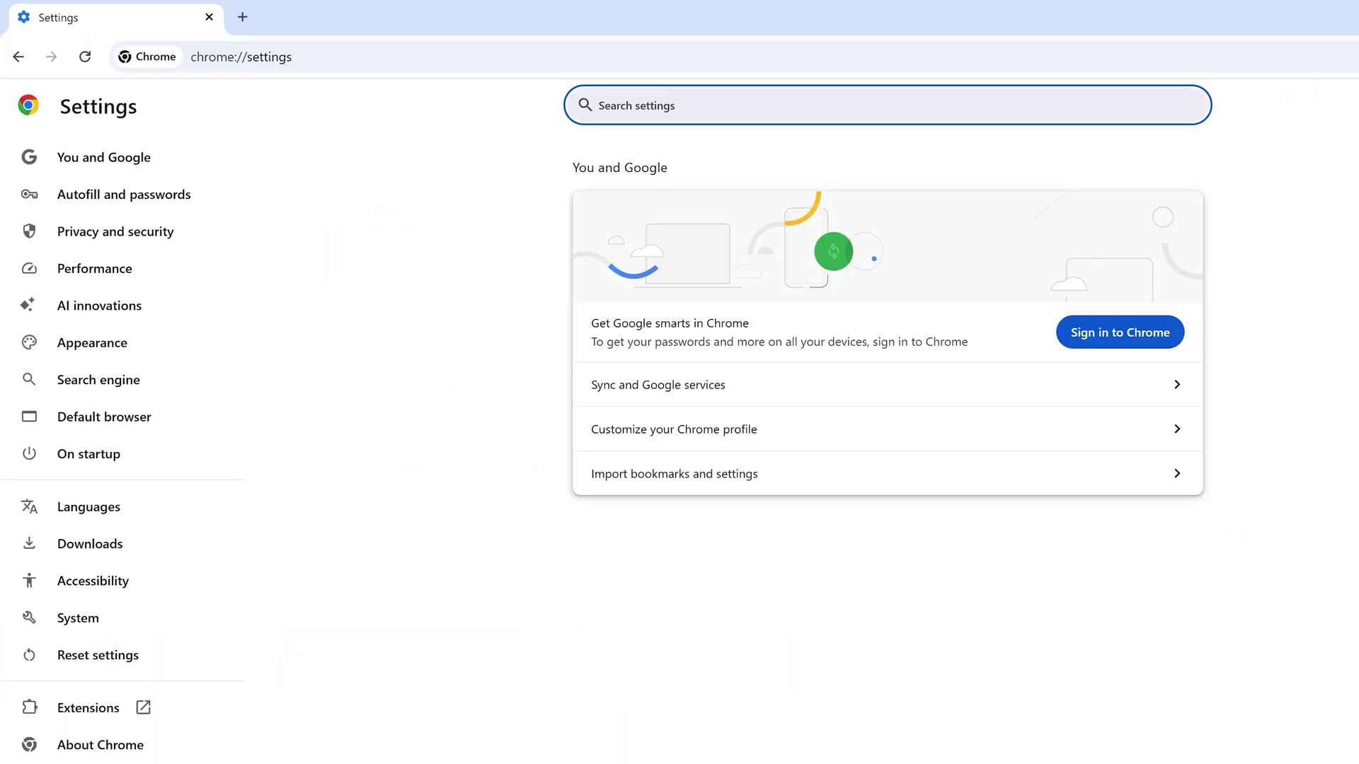
pyautogui.click(153, 666)
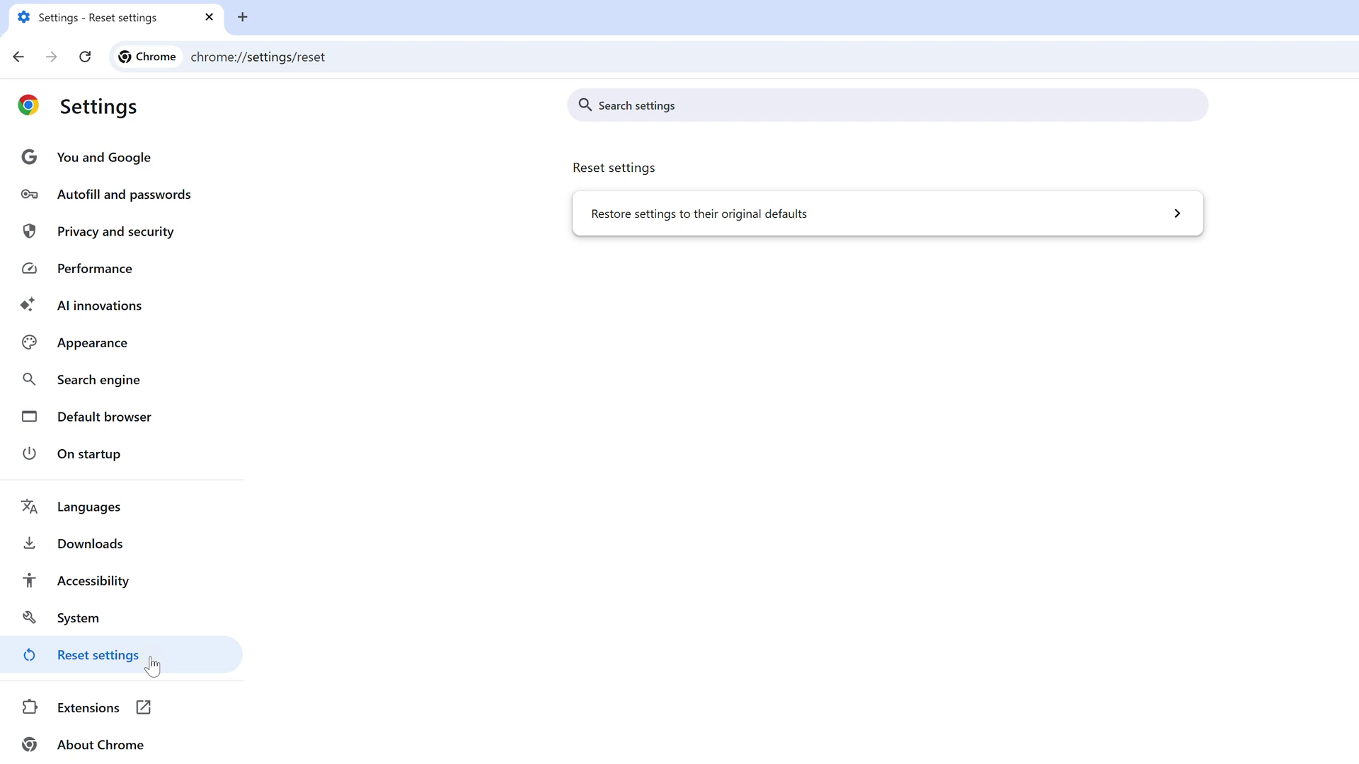
pyautogui.click(765, 225)
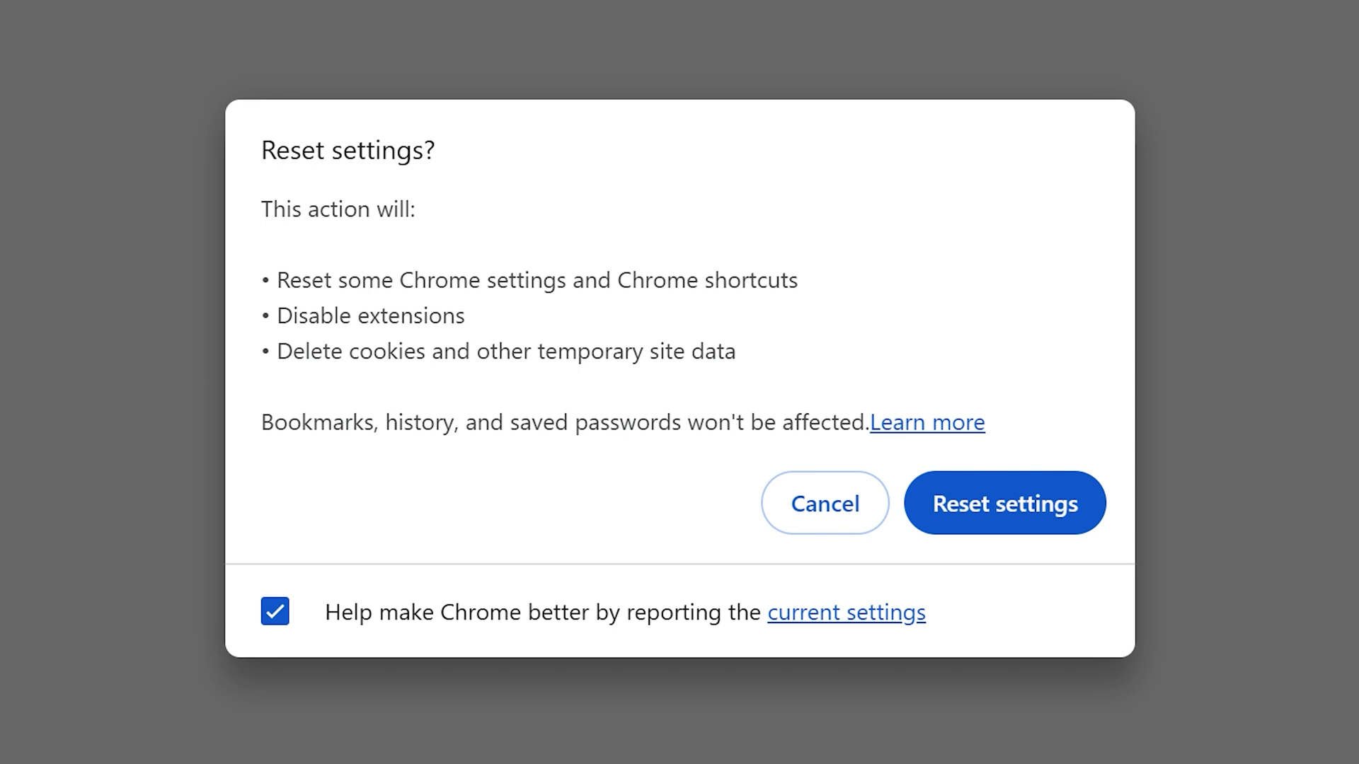
pyautogui.click(993, 524)
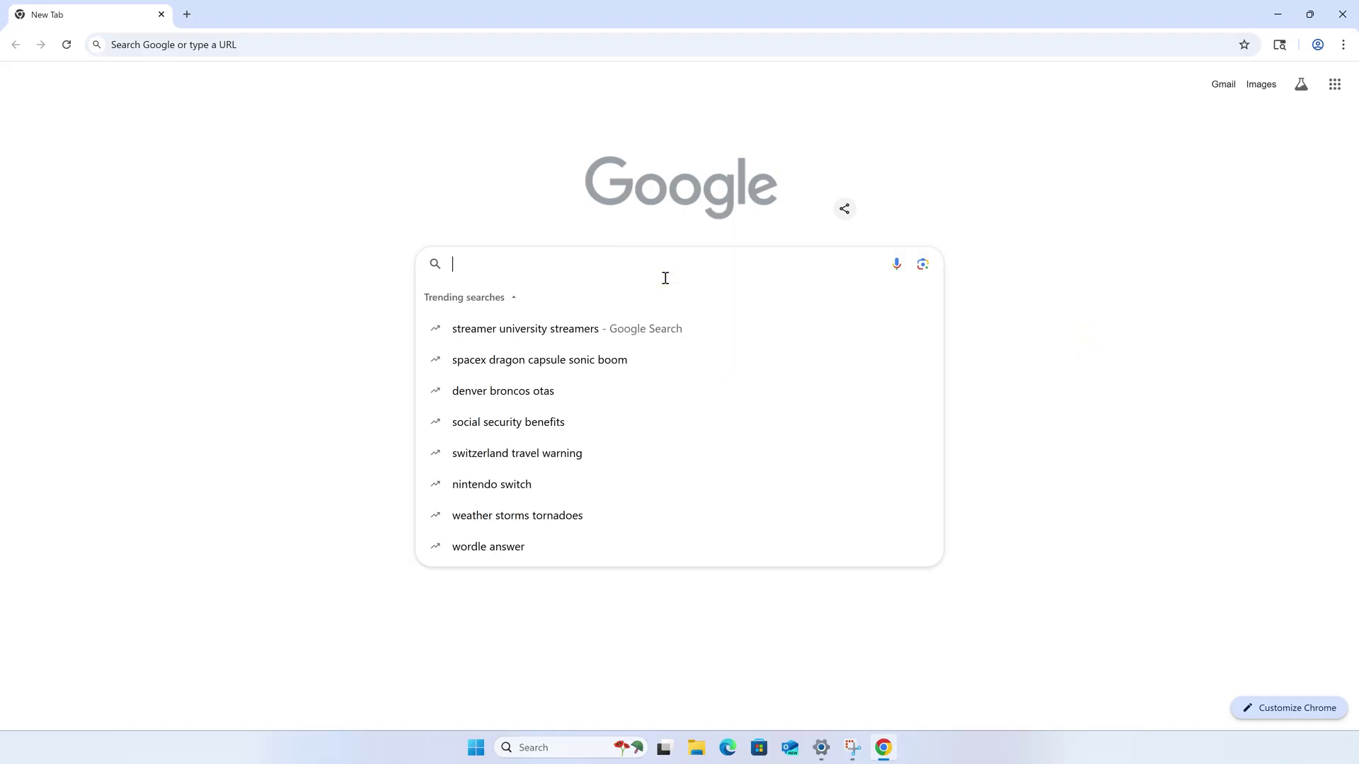
# Search for 'rickroll' to confirm results now come from Google
pyautogui.write('rickroll')
pyautogui.press('Return')
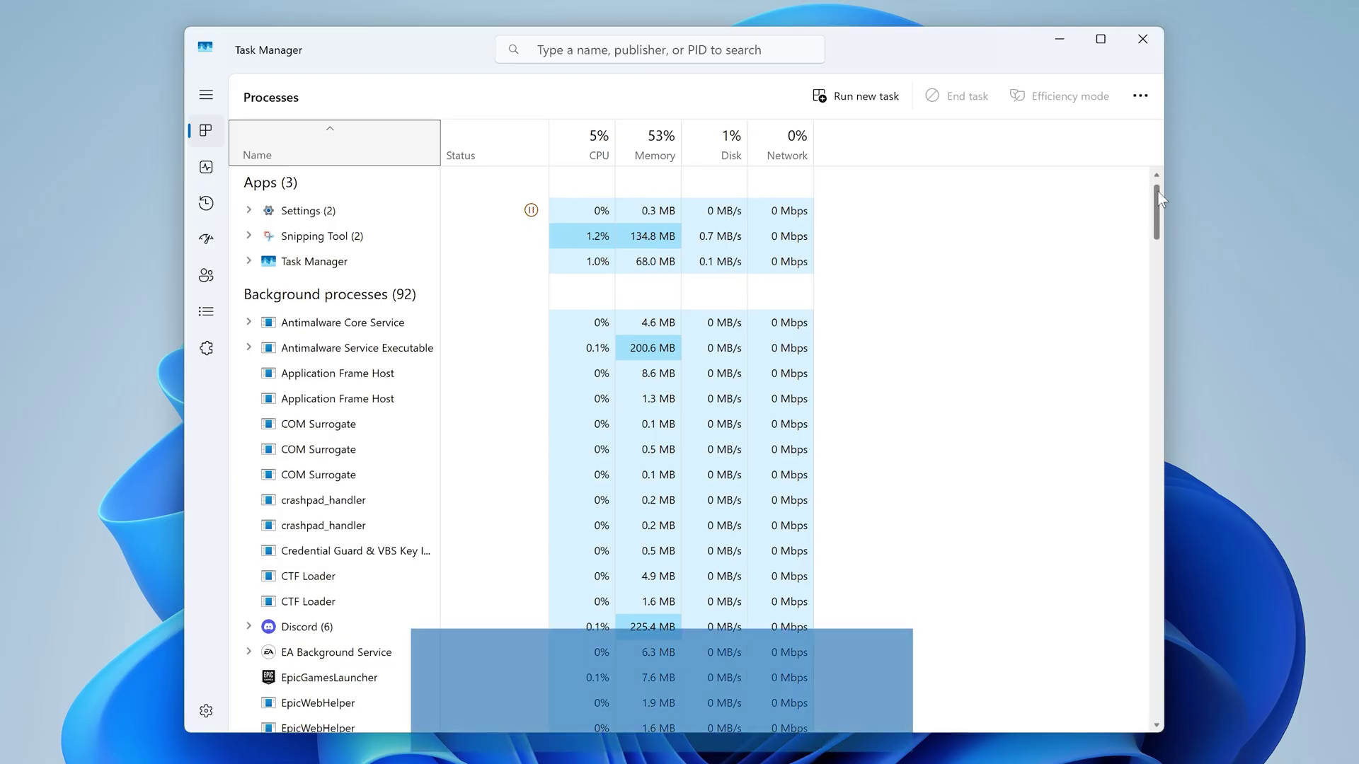
pyautogui.moveTo(1158, 192); pyautogui.dragTo(1161, 319)
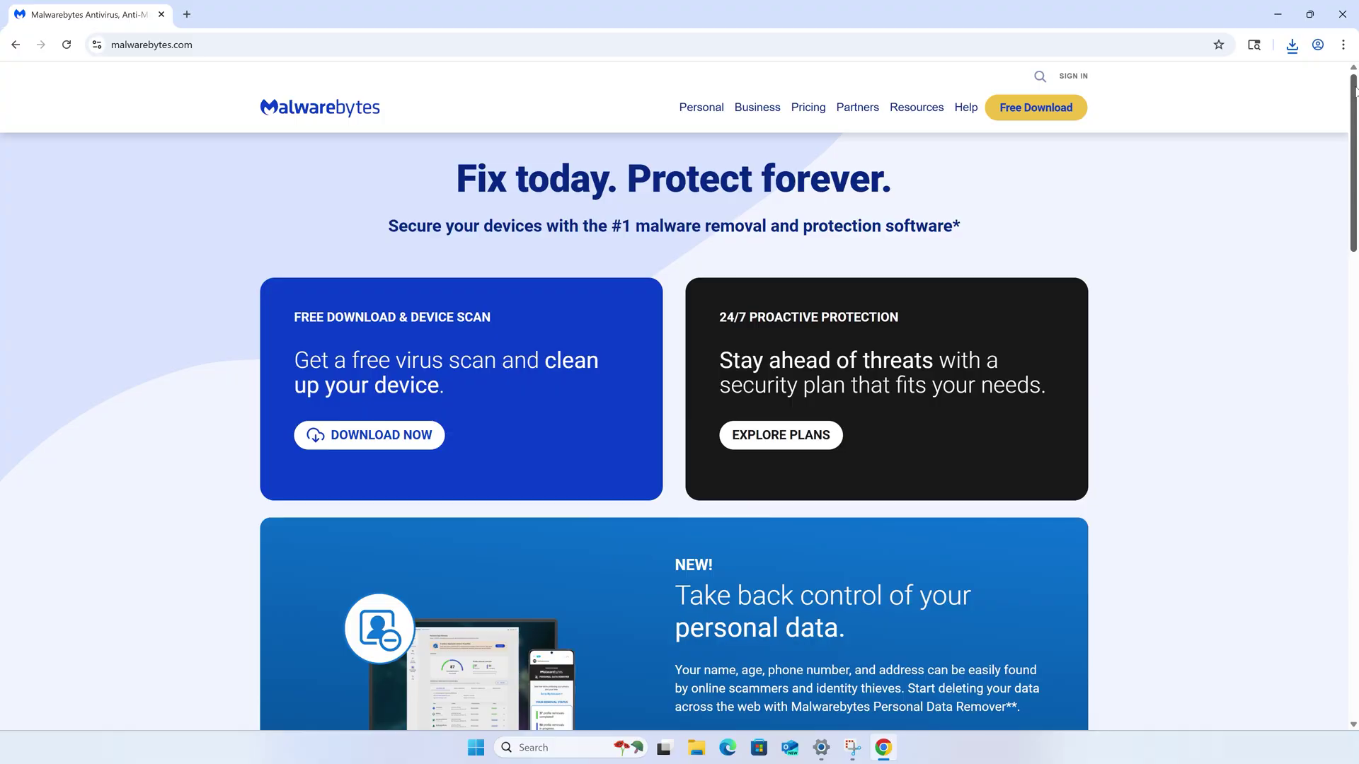